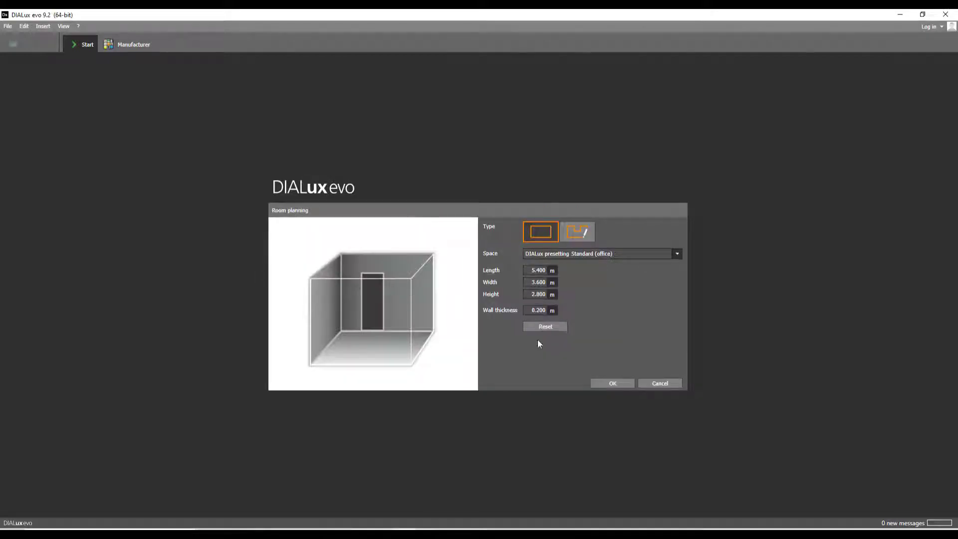
Create a rectangular room 5.400 m long, 3.600 m wide and 2.800 m high with a 0.200 m wall thickness.
click(612, 383)
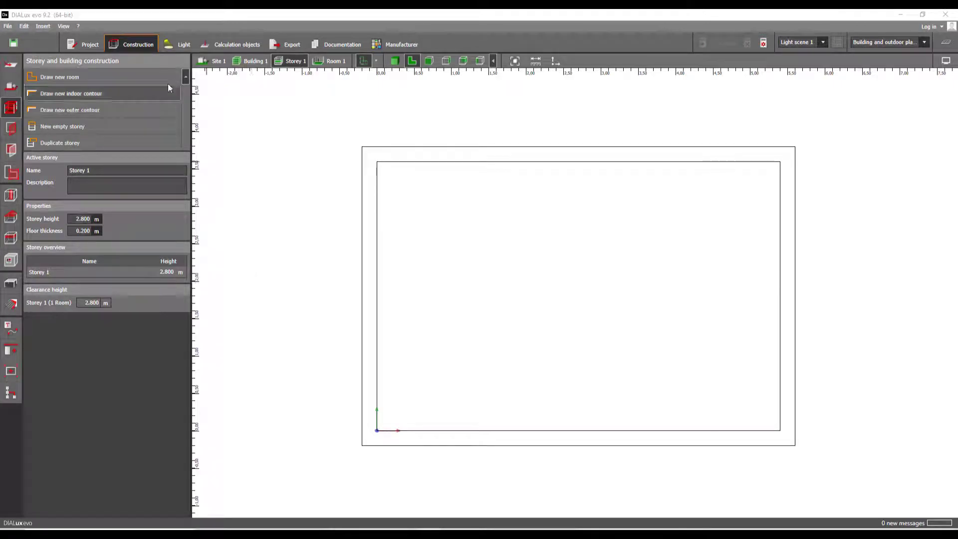
Set the reference sky type of Light scene 1 to Clear sky in the daylight settings.
click(181, 47)
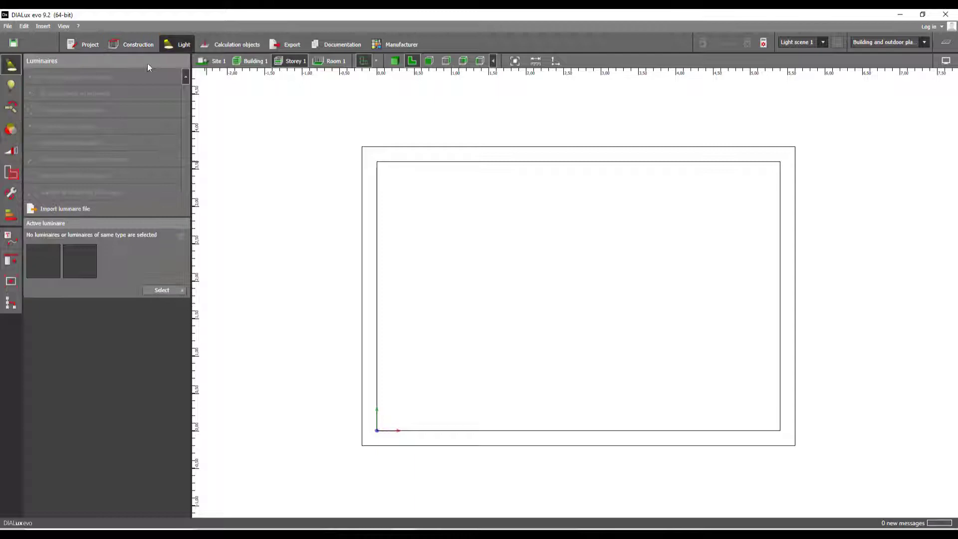
click(12, 151)
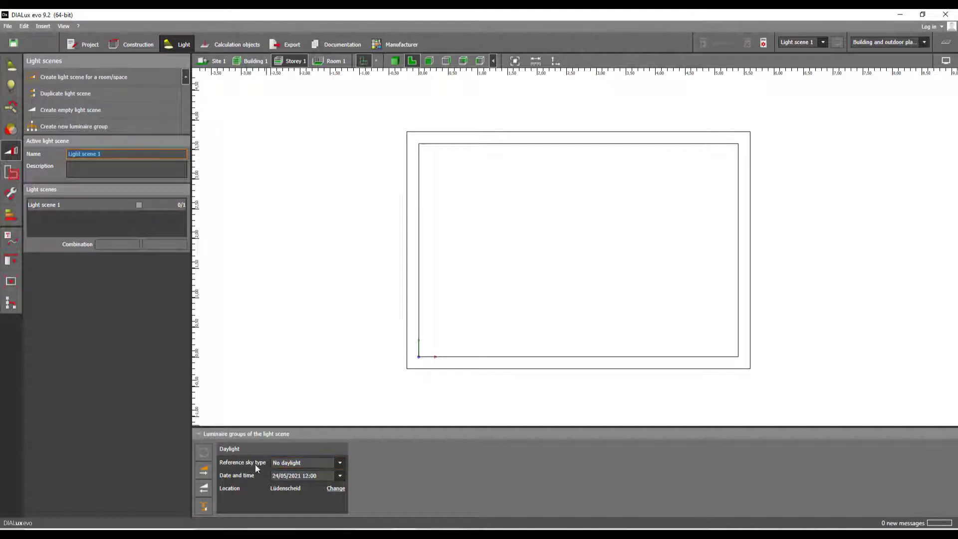
click(337, 464)
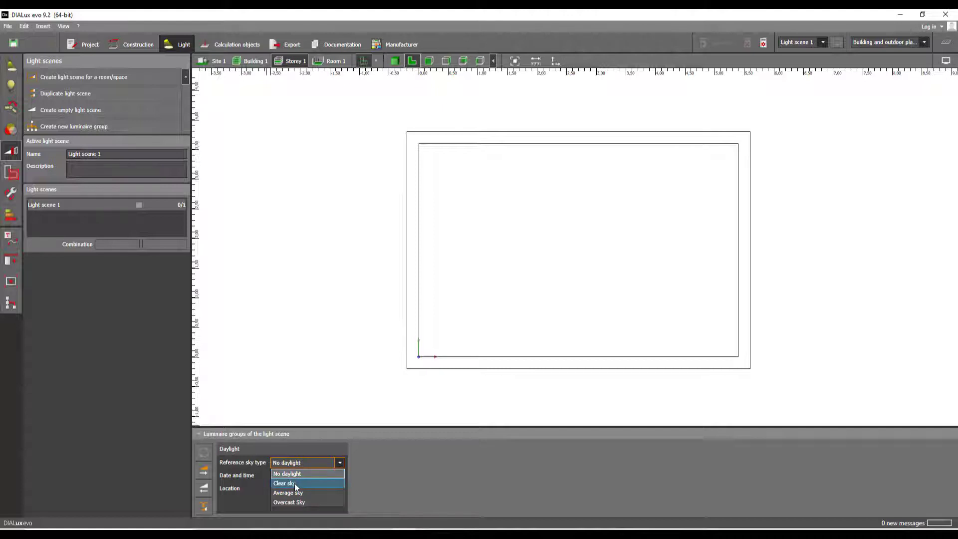
click(295, 483)
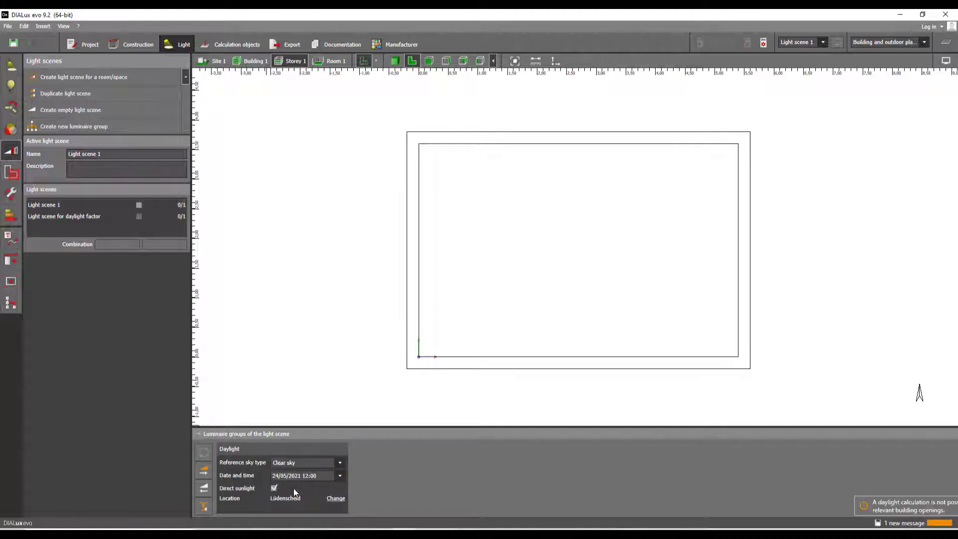
Set the light scene's daylight date to 10/02/2021.
click(340, 476)
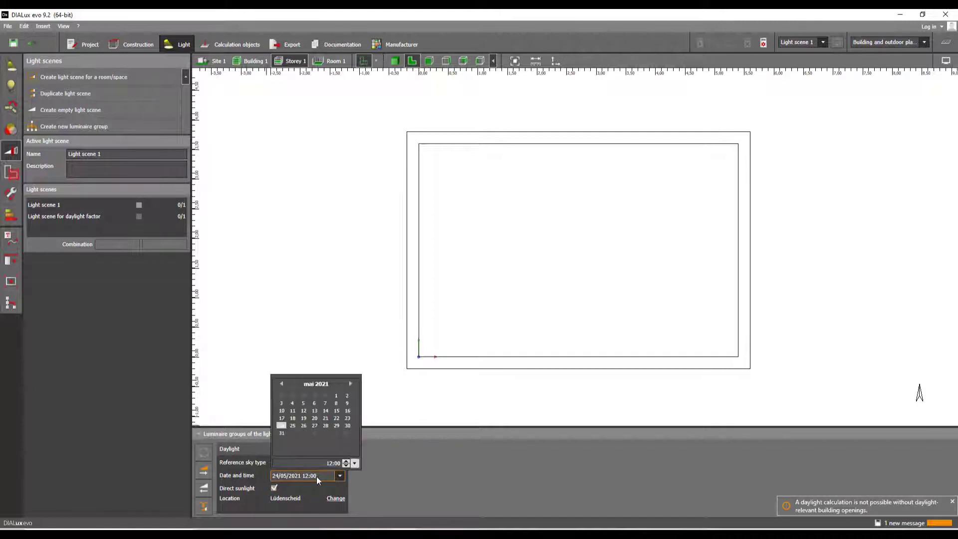
click(280, 383)
click(281, 384)
click(281, 385)
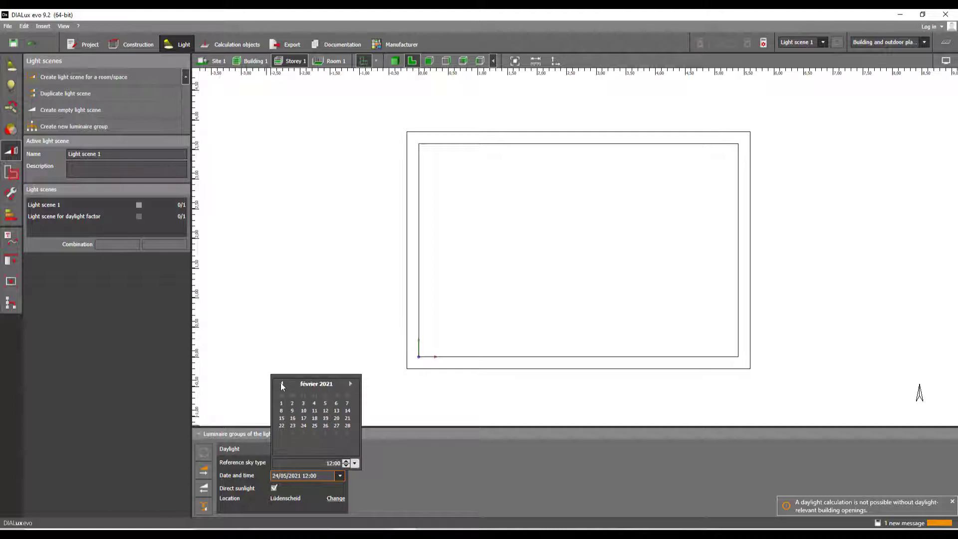
click(304, 410)
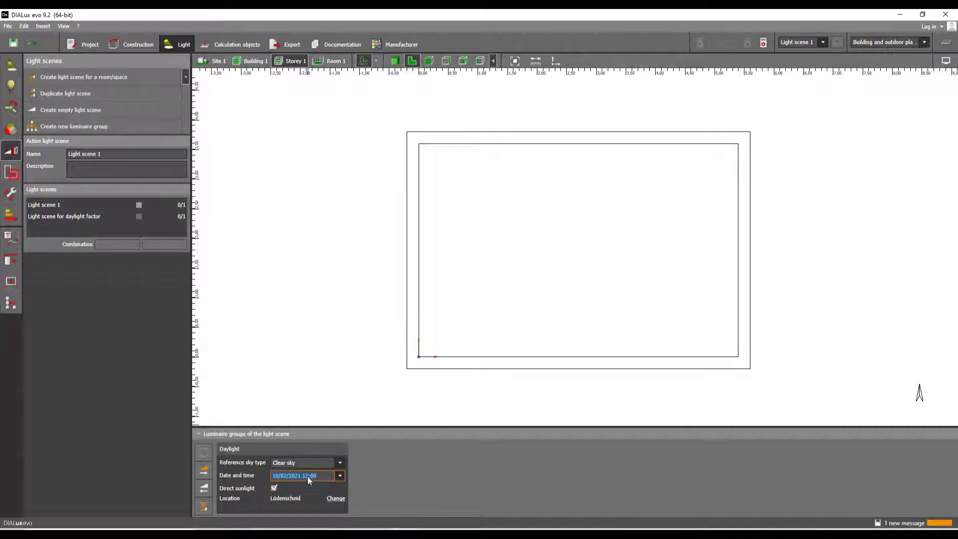
Set the light scene's daylight date and time to 24/05/2021 17:00.
click(341, 476)
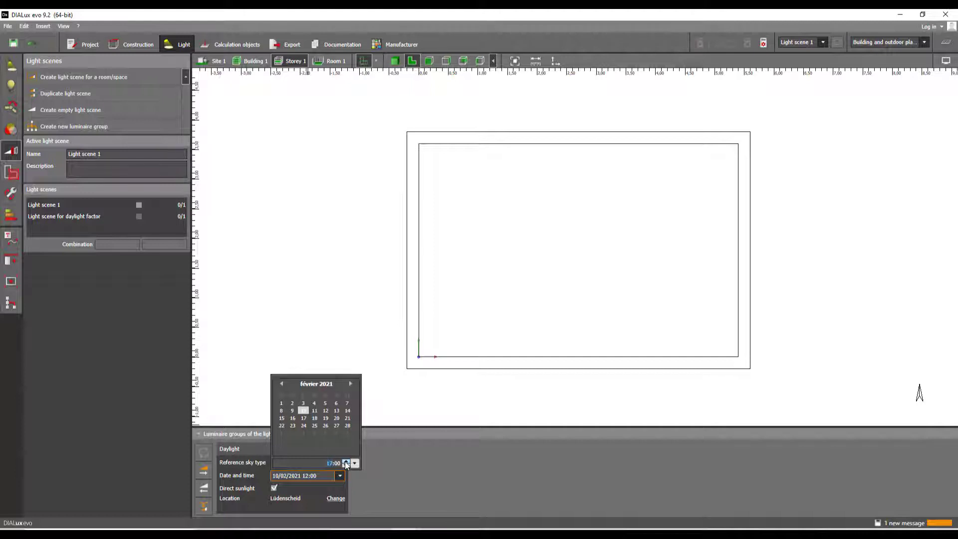
click(318, 490)
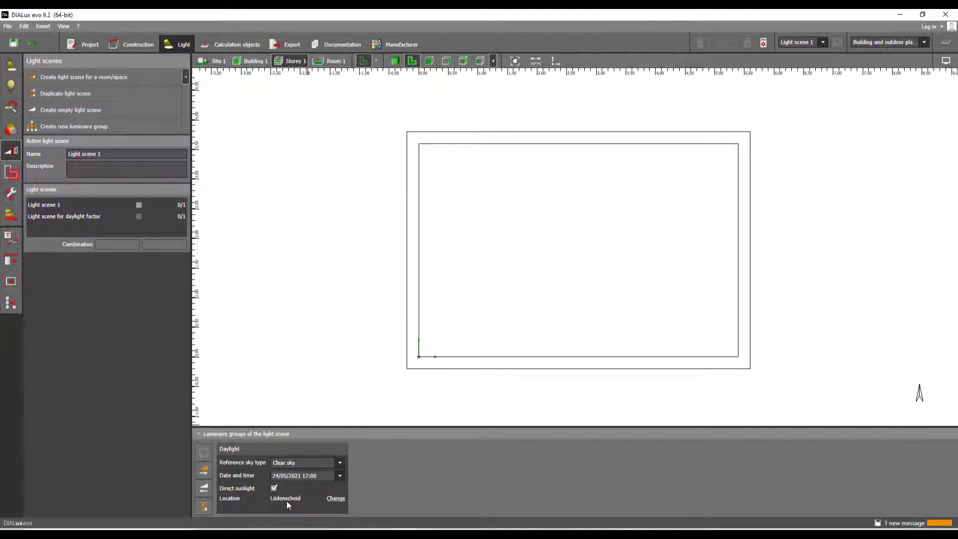
Change the site location to Casablanca in the site alignment settings.
click(334, 499)
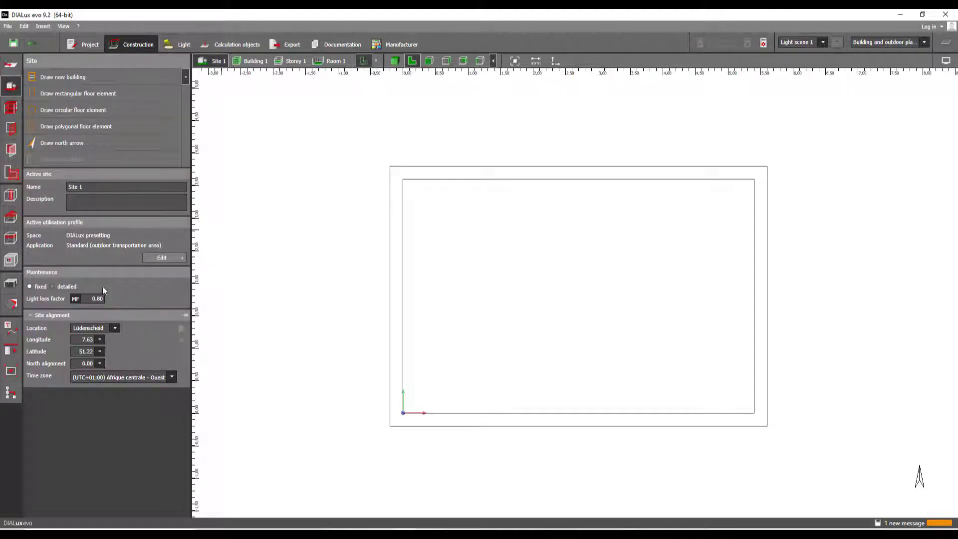
click(114, 328)
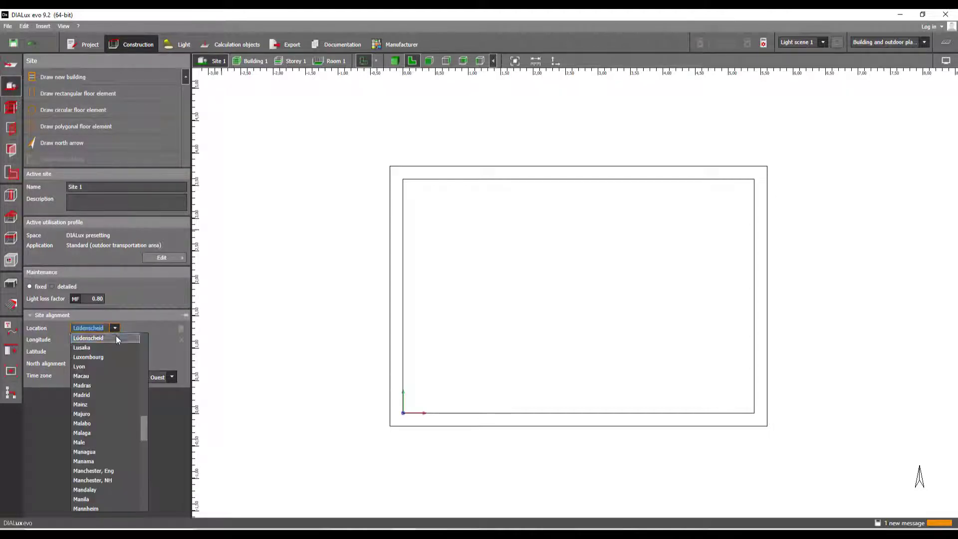
text(Ca)
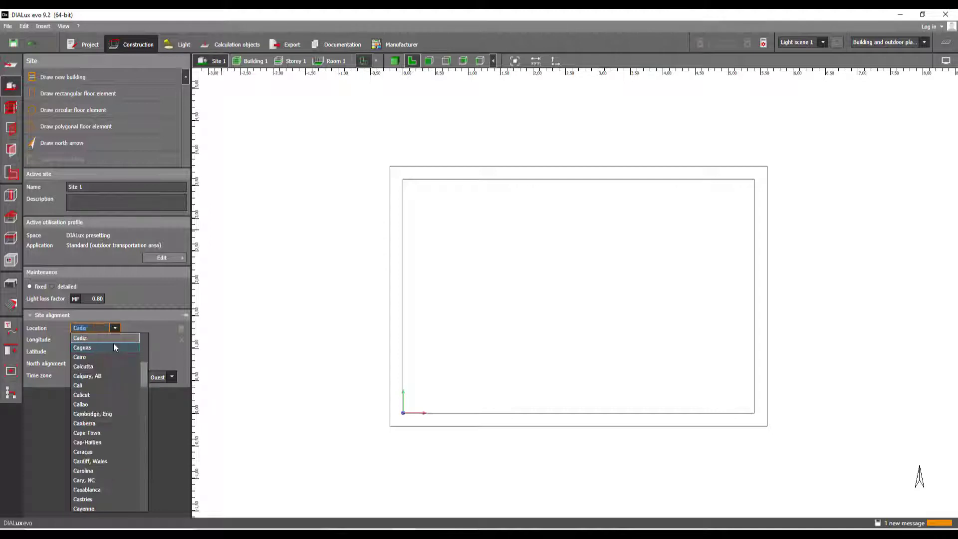
text(s)
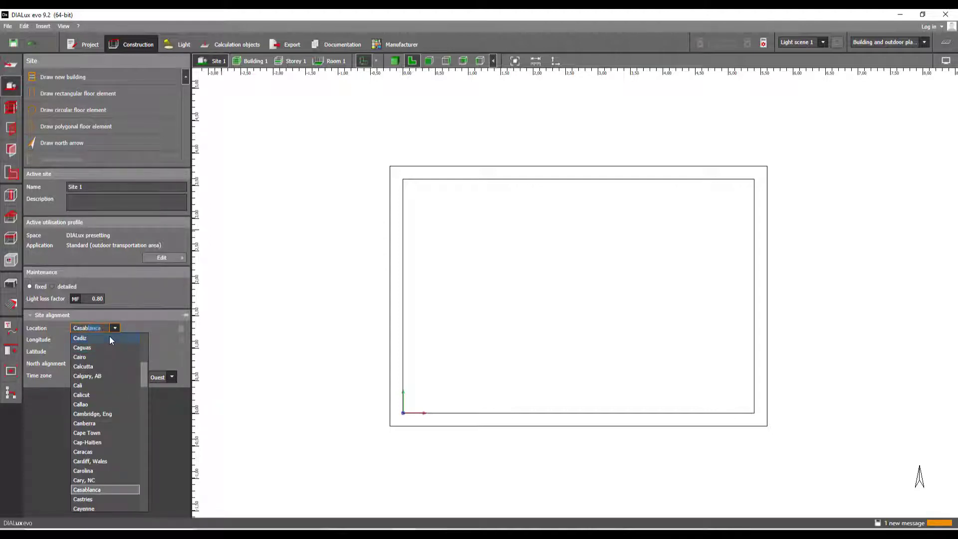
text(ab)
key(Return)
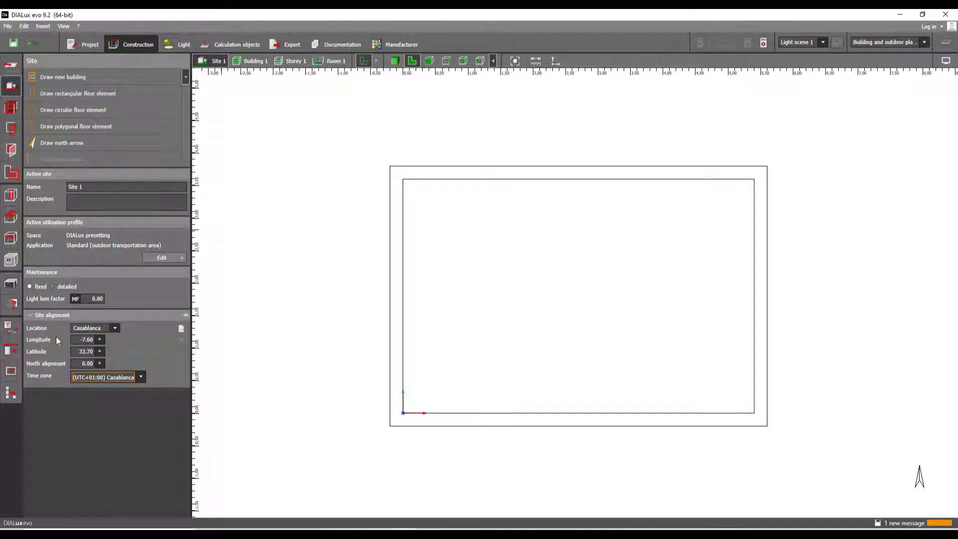
click(90, 351)
Draw a north arrow beside the building so that the site's north alignment is about 59°.
scroll(327, 276, down, 3)
scroll(327, 274, down, 2)
middle_drag(326, 274, 243, 272)
scroll(320, 279, down, 1)
click(88, 143)
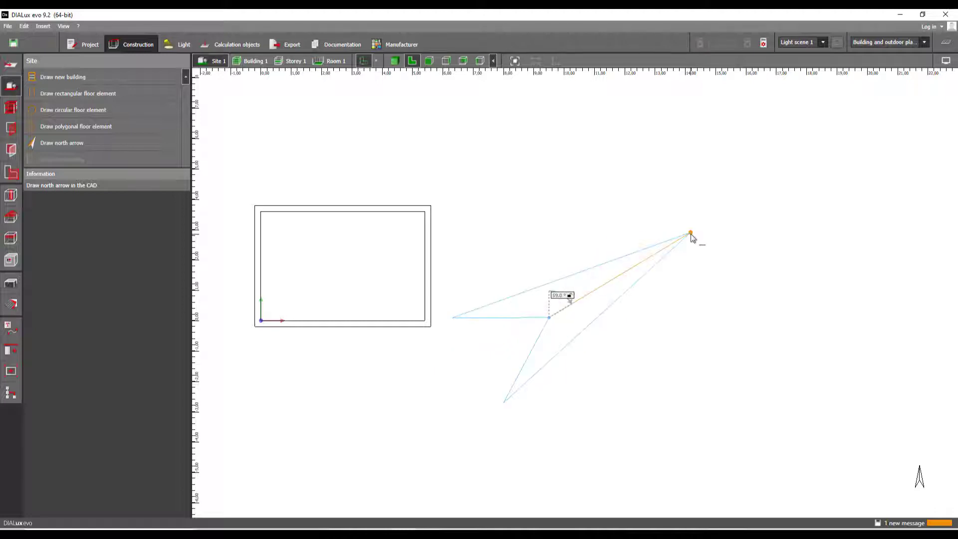
click(691, 233)
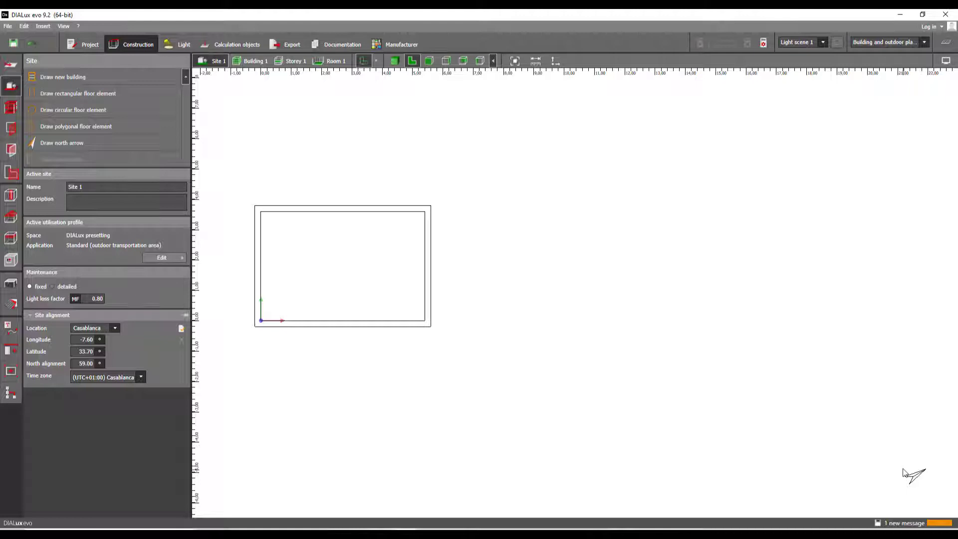
Review the light scene's daylight settings and inspect the building's exterior in the 3D view.
middle_drag(495, 320, 589, 356)
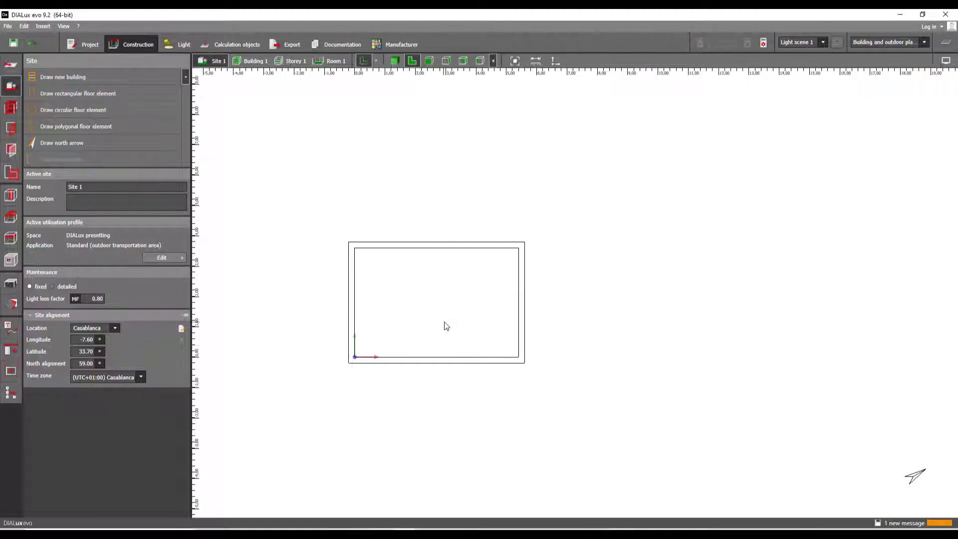
scroll(446, 326, up, 4)
middle_drag(454, 332, 507, 342)
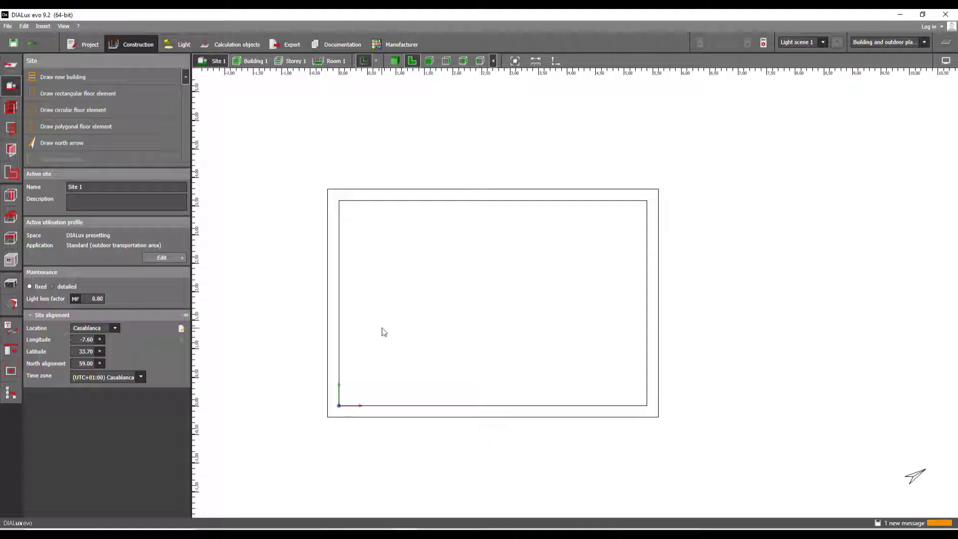
click(185, 47)
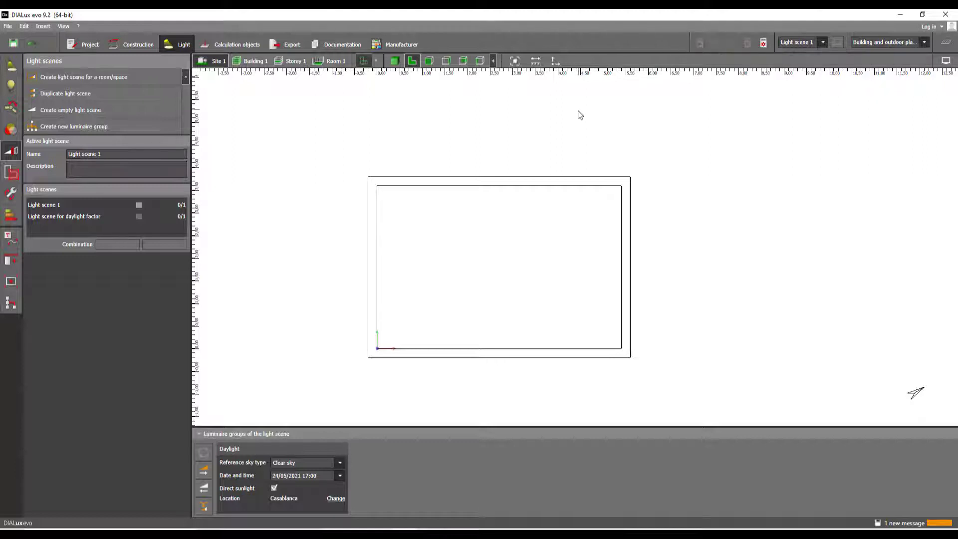
click(393, 62)
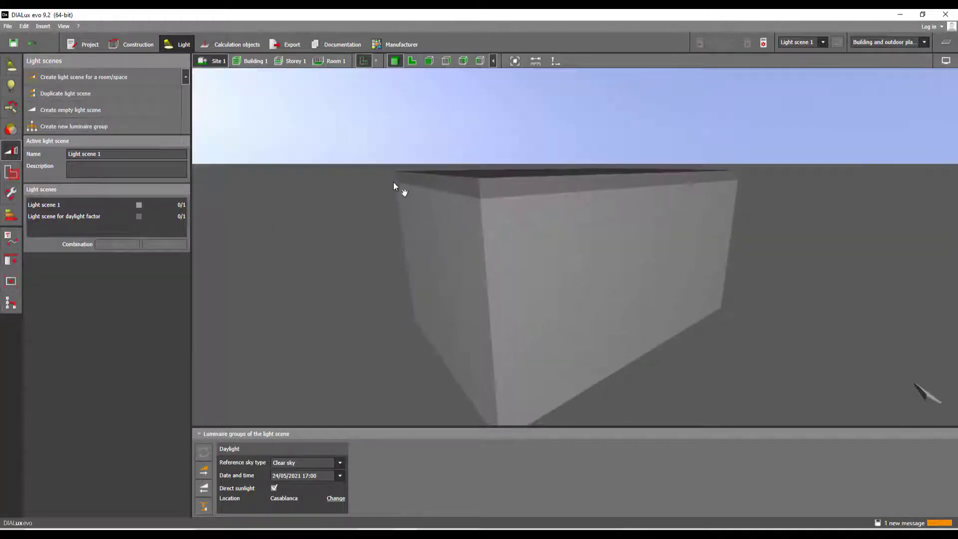
drag(394, 184, 499, 265)
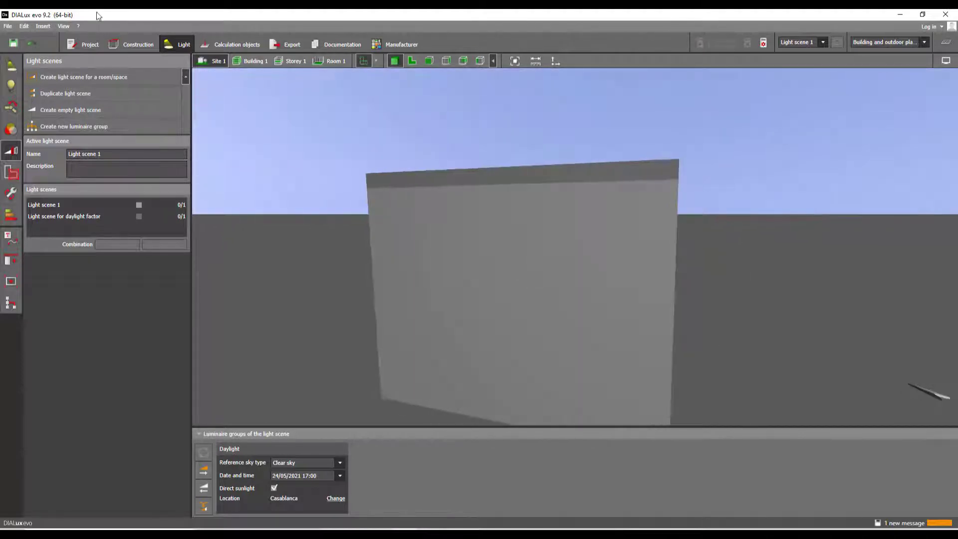
Place a standard window 1.350 m high and 1.000 m wide on the building's short exterior wall, and delete it again.
click(138, 48)
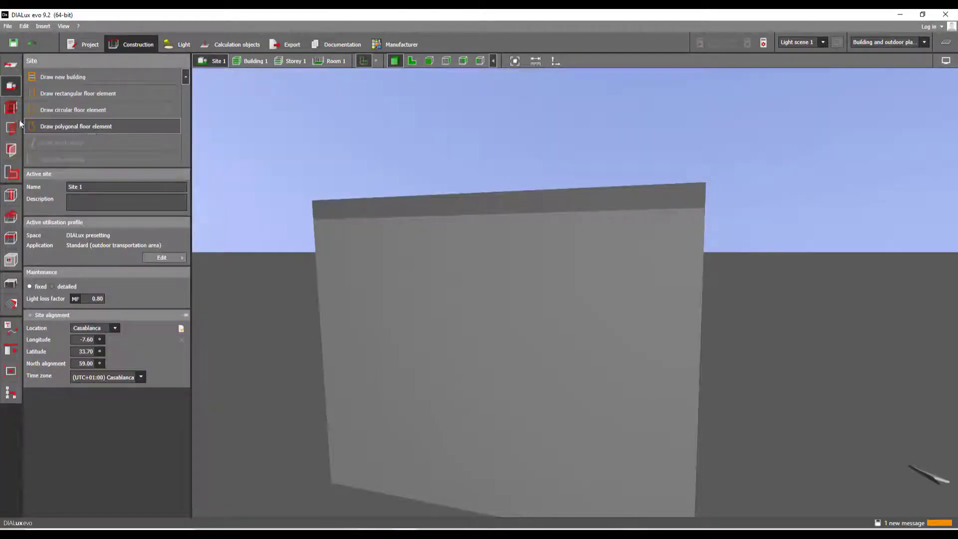
click(12, 130)
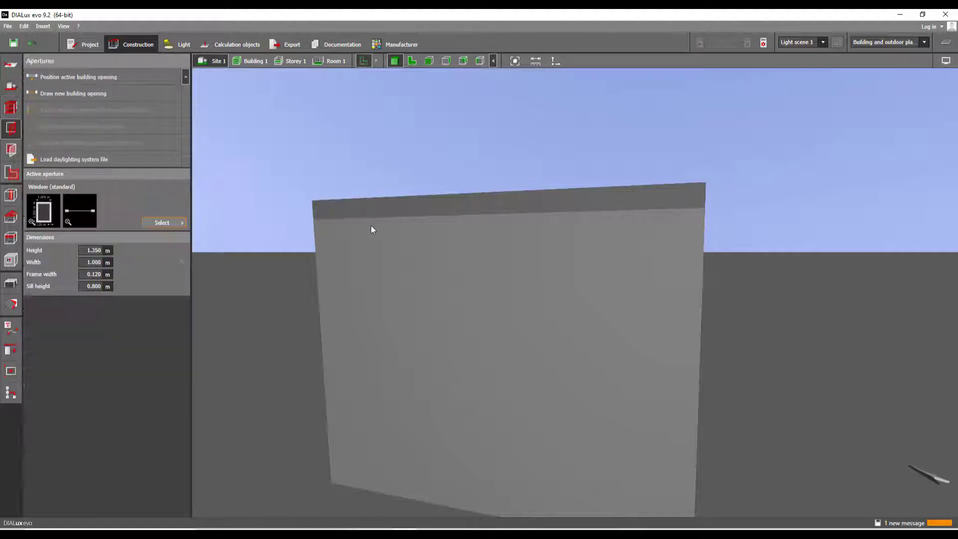
drag(37, 210, 480, 331)
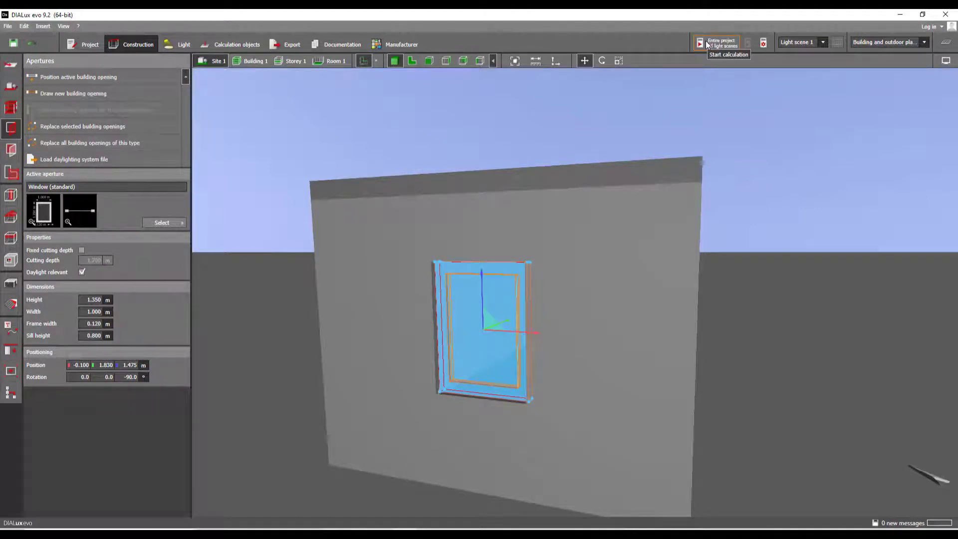
scroll(485, 109, down, 2)
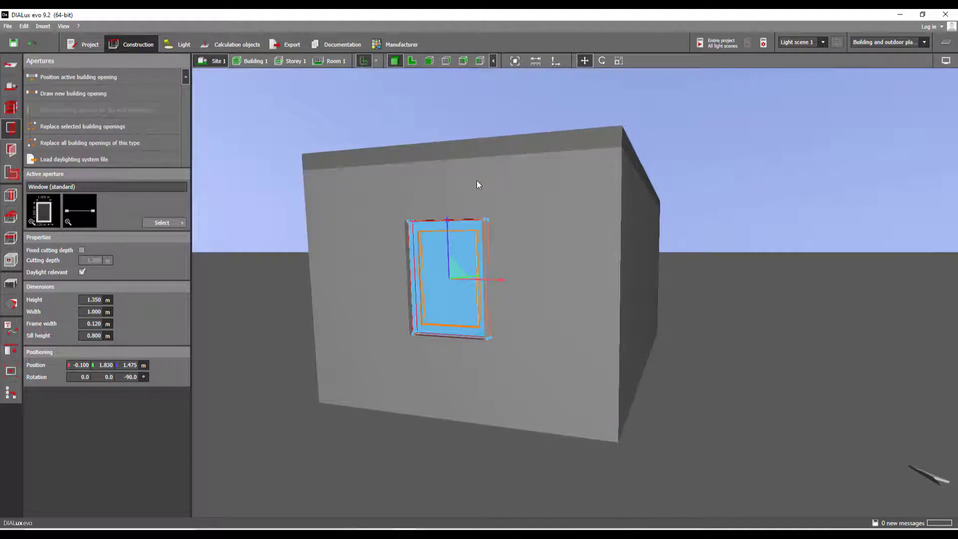
key(Delete)
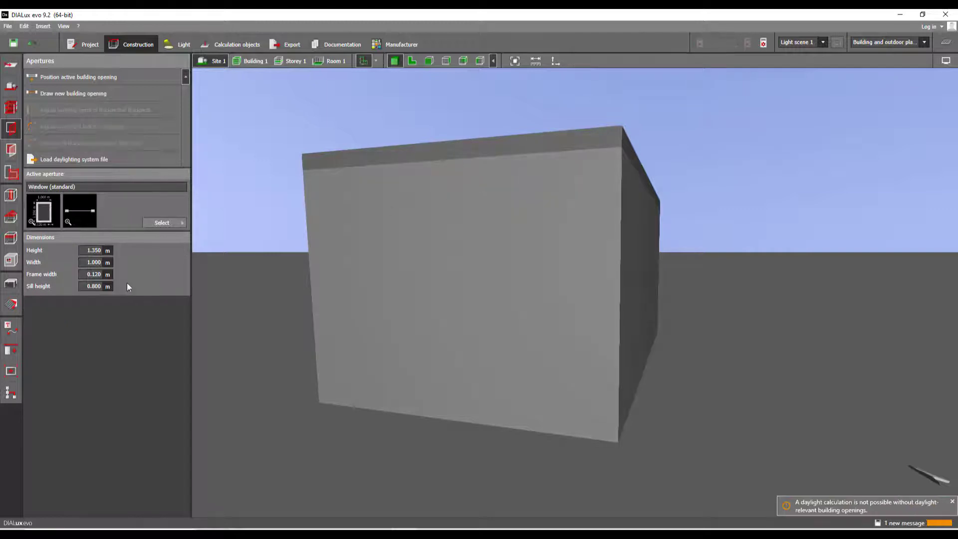
Cut a large rectangular opening through one long exterior wall of the building.
click(11, 259)
mouse_move(454, 256)
mouse_down()
mouse_move(405, 268)
mouse_move(369, 252)
mouse_up()
click(85, 74)
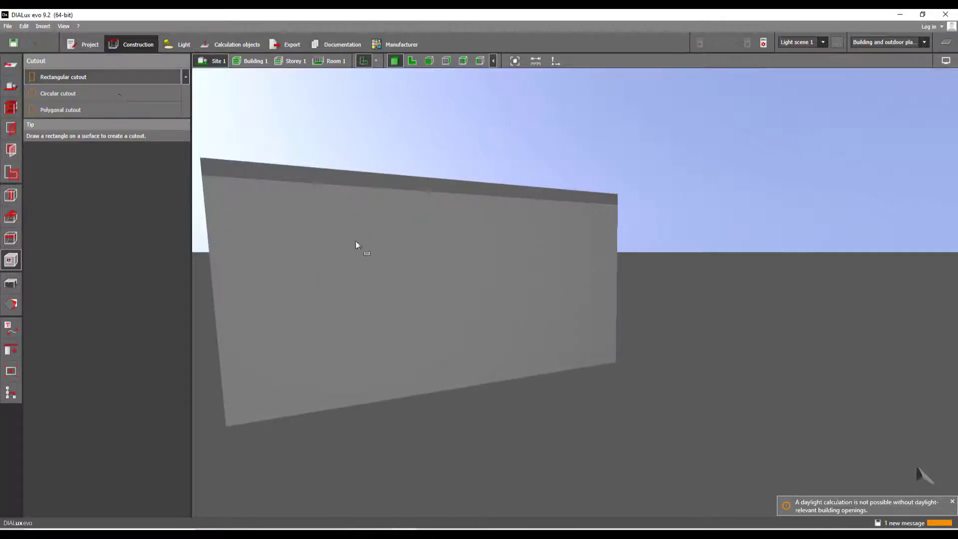
click(270, 220)
click(570, 231)
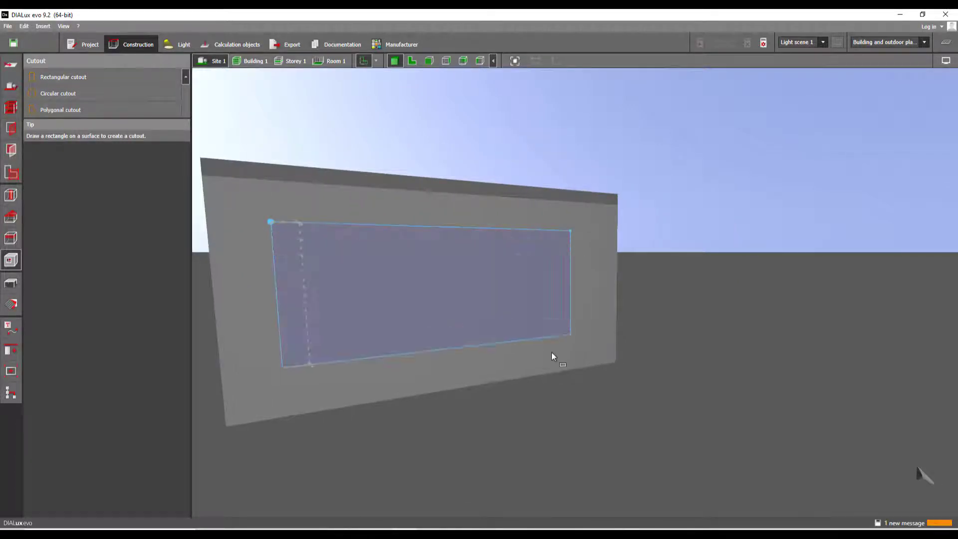
click(543, 355)
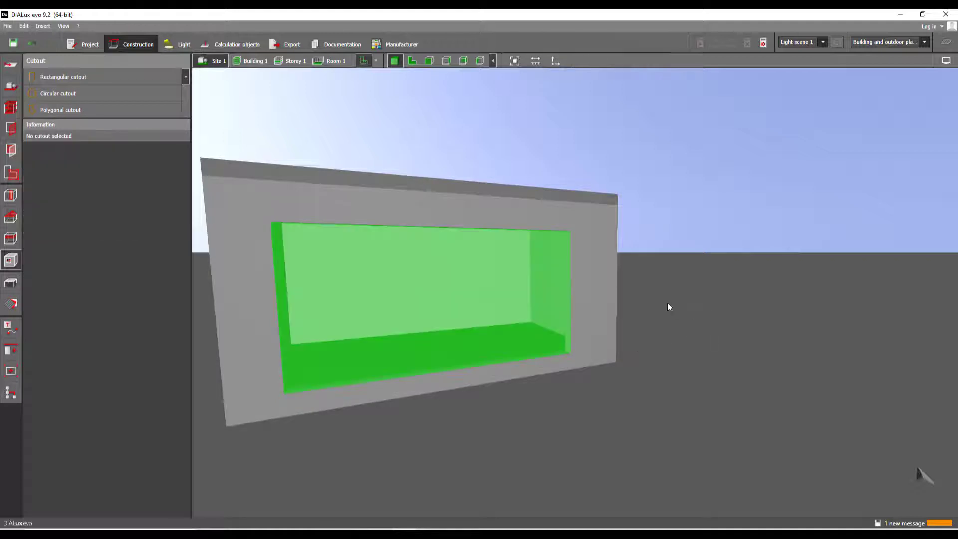
Cut a circular opening about 2.6 m in diameter with 32 segments near the middle of a short exterior wall.
drag(669, 306, 620, 295)
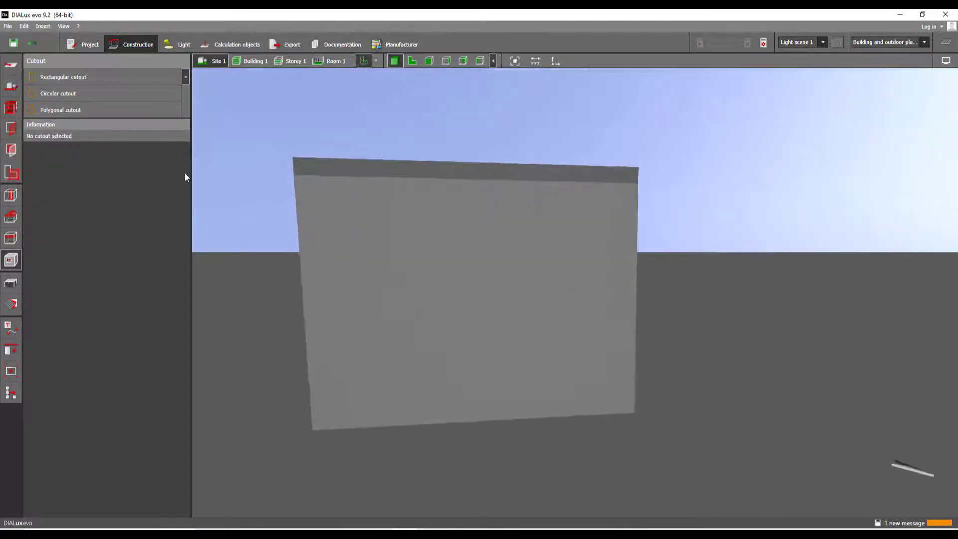
click(75, 93)
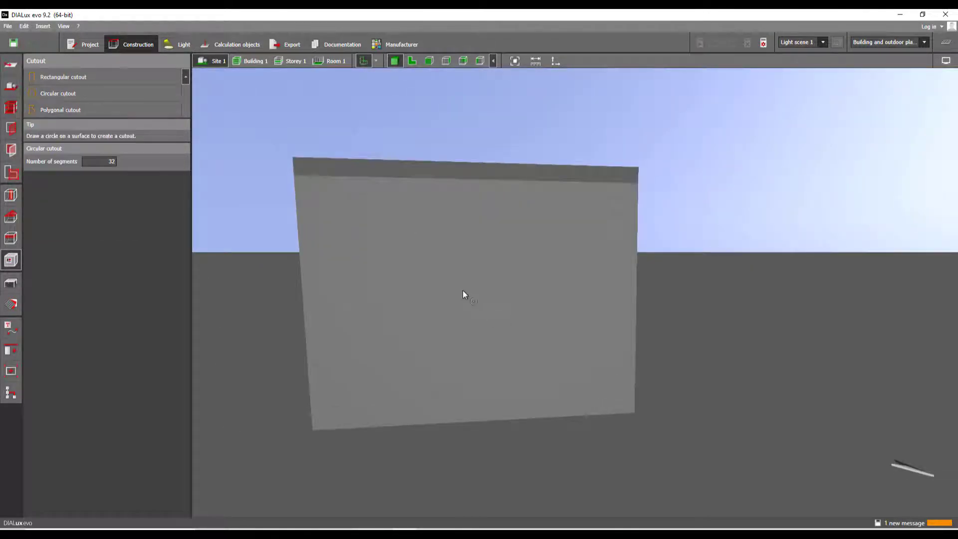
click(462, 294)
click(568, 315)
Cut a rectangular opening about 2.9 m wide and 1.2 m high through the middle of the closed long exterior wall.
drag(675, 300, 590, 317)
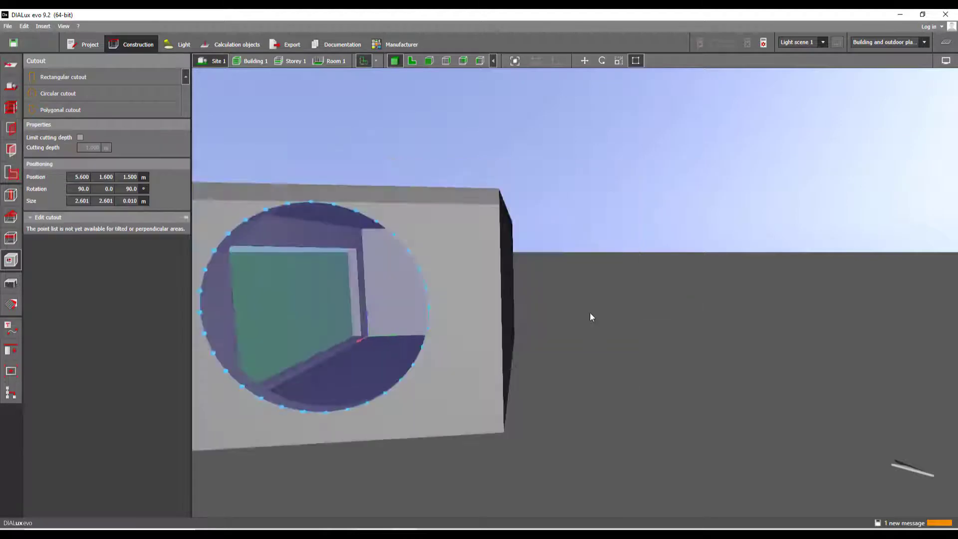
right_drag(590, 313, 374, 333)
scroll(345, 333, up, 2)
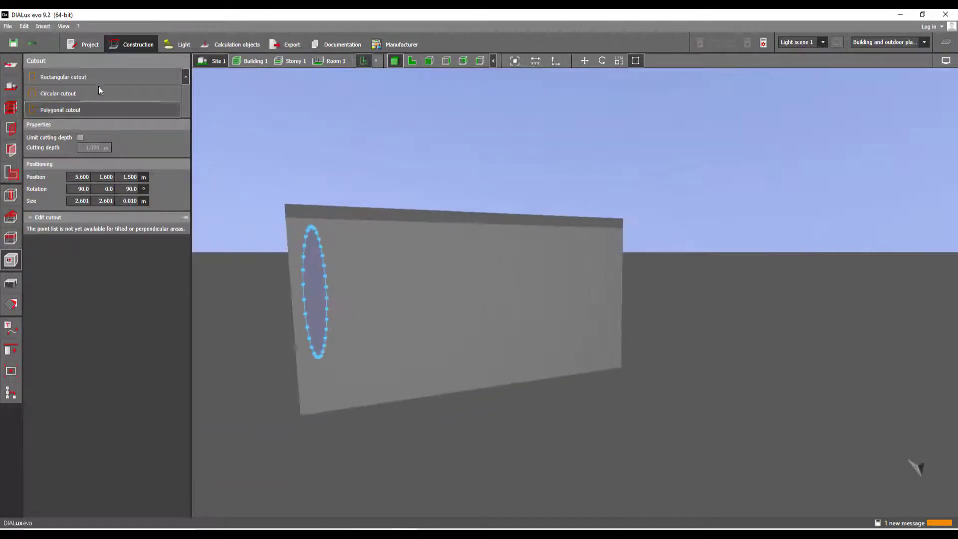
click(89, 78)
click(380, 272)
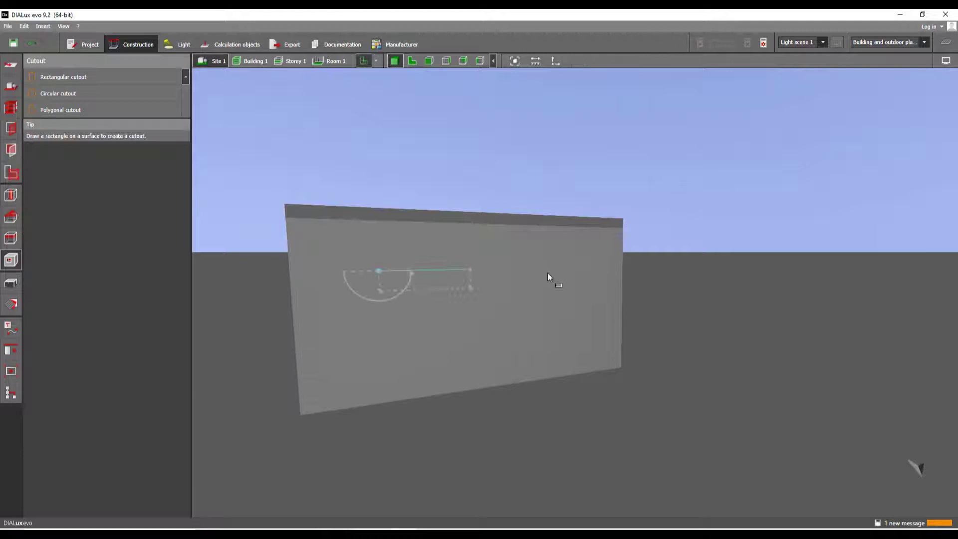
click(547, 273)
click(538, 335)
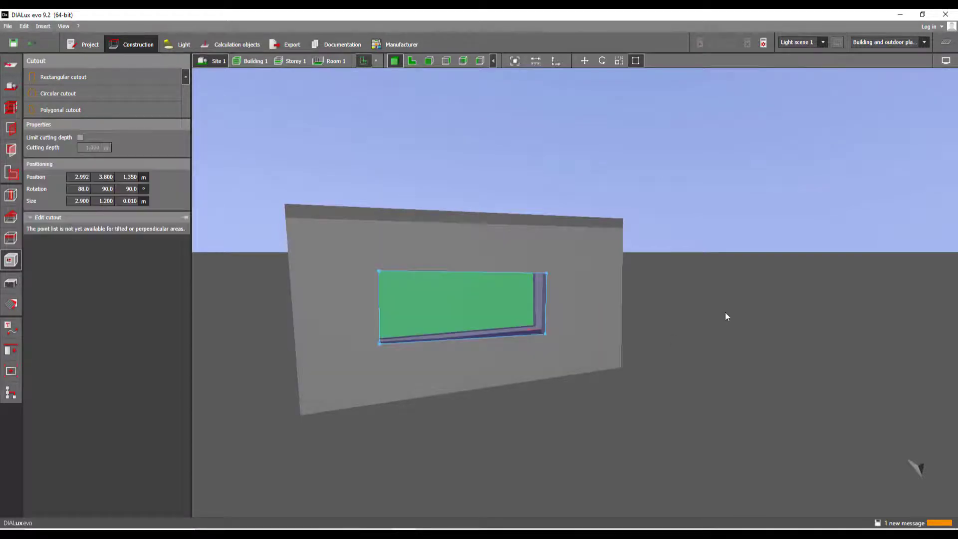
click(725, 316)
Examine the rectangular and circular cutouts around the building's exterior in the 3D view.
drag(551, 242, 474, 110)
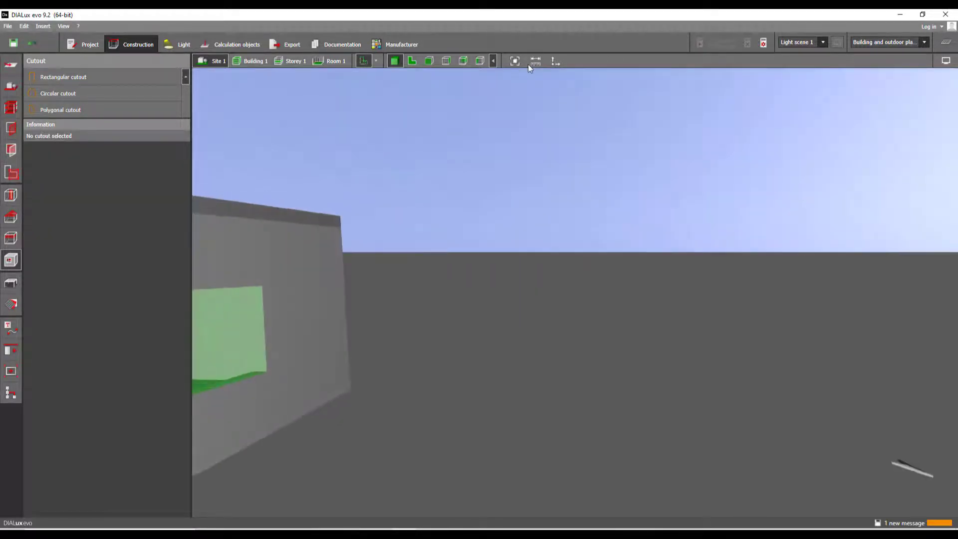
click(515, 61)
drag(414, 226, 601, 200)
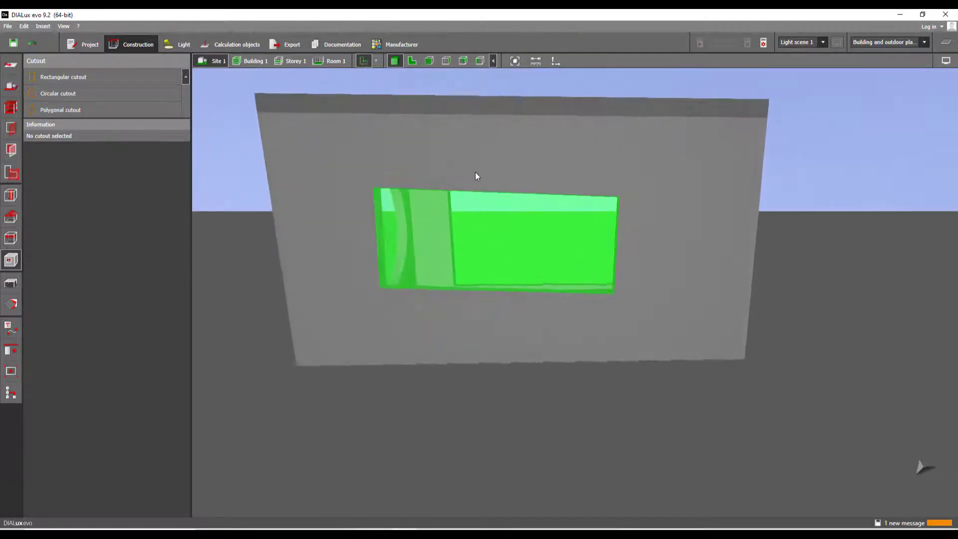
drag(412, 181, 537, 197)
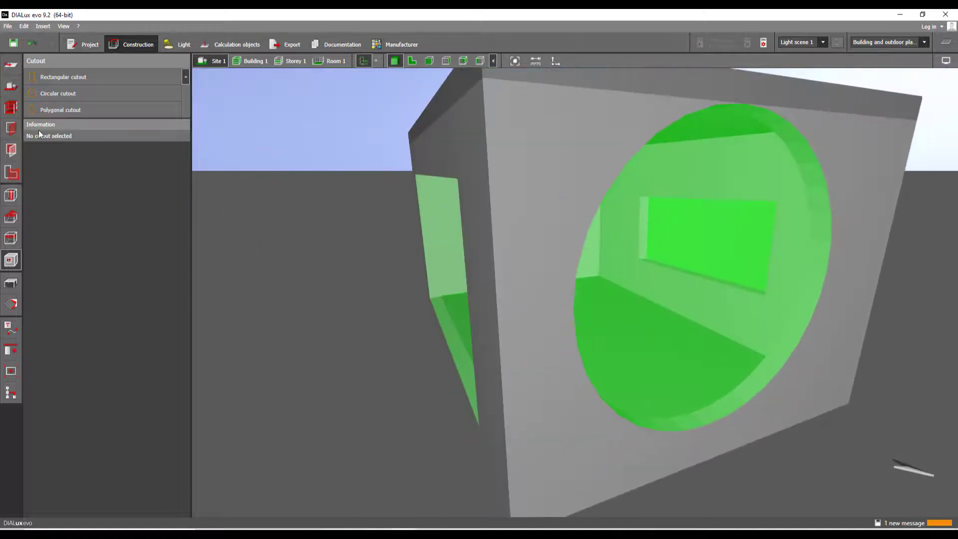
scroll(505, 212, up, 3)
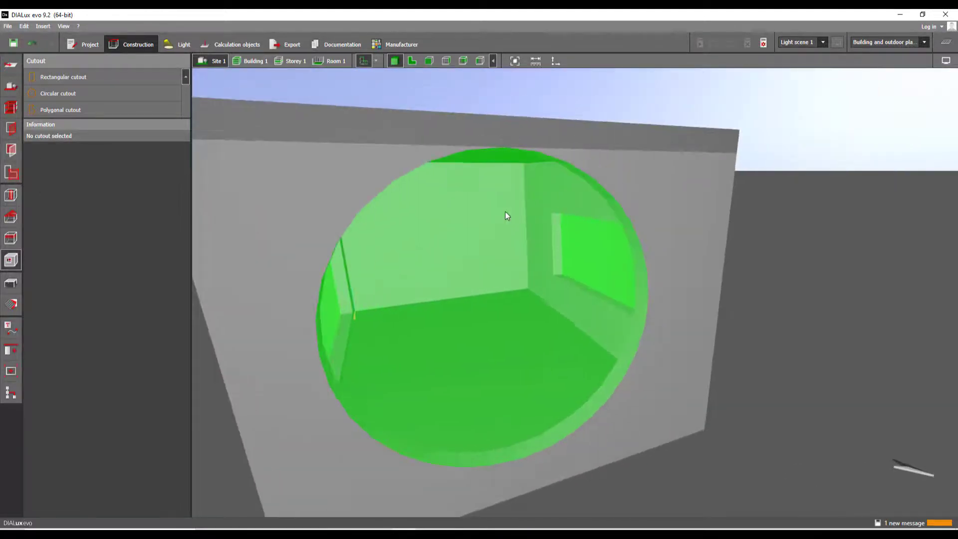
scroll(505, 212, down, 2)
drag(645, 221, 687, 76)
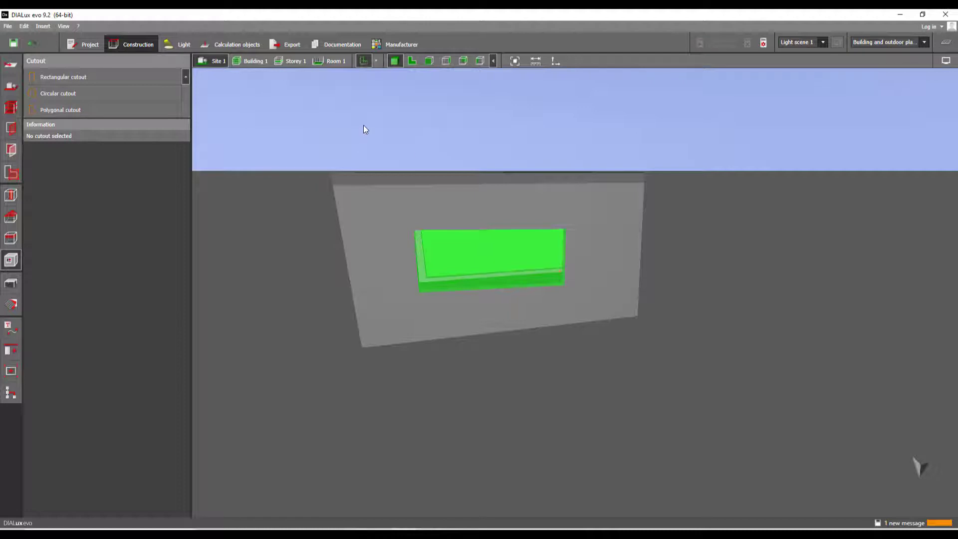
Show Storey 1 without its roof and inspect the room's interior and the three wall openings from all sides.
click(295, 61)
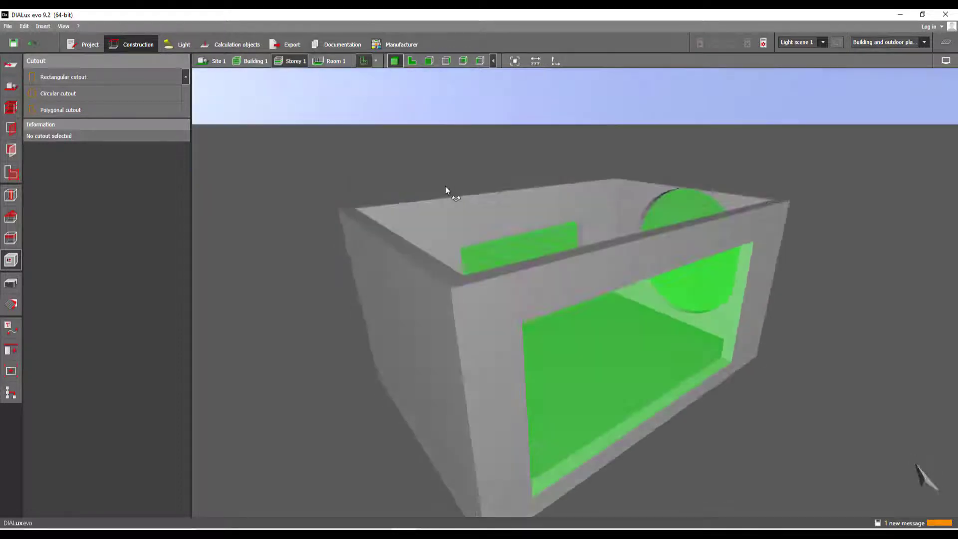
right_drag(445, 187, 486, 200)
middle_drag(573, 314, 463, 275)
right_drag(465, 275, 487, 261)
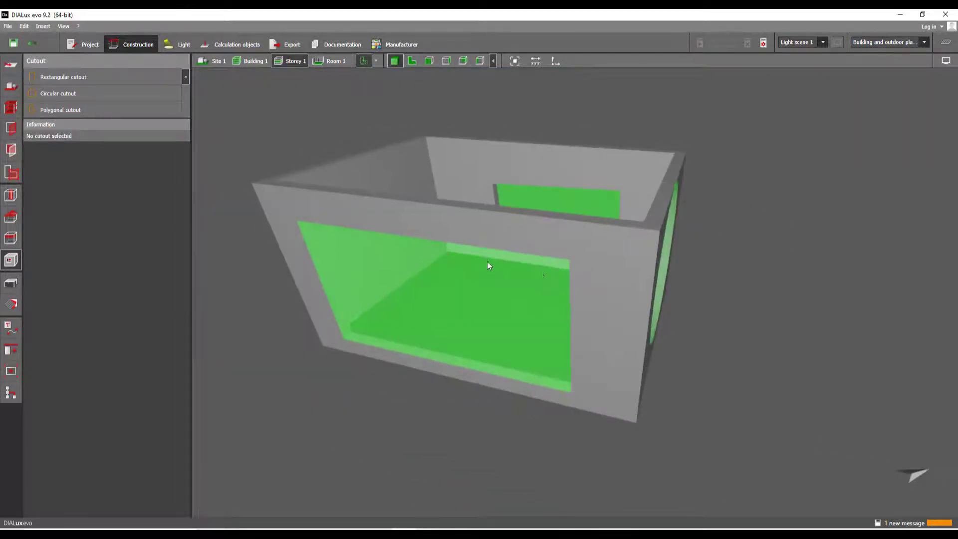
right_drag(591, 299, 516, 312)
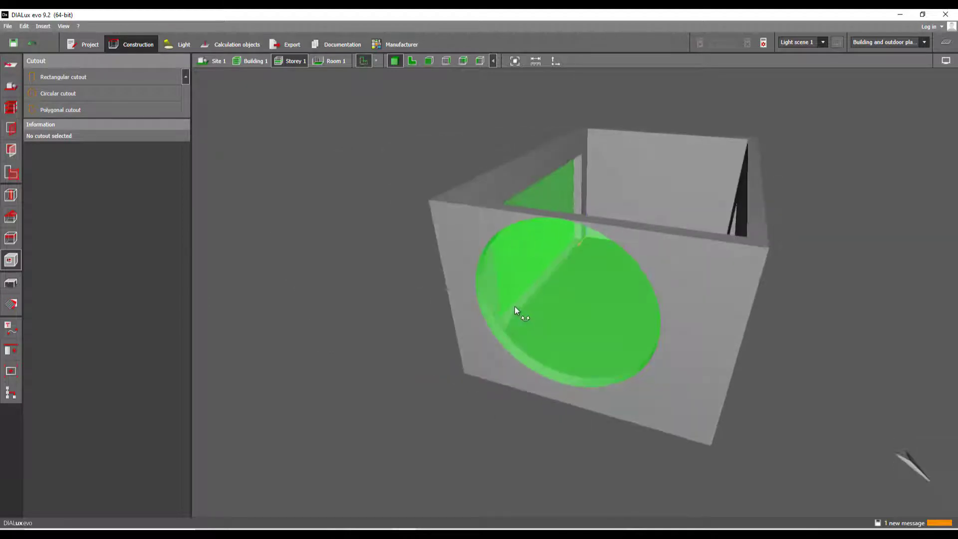
right_drag(419, 297, 417, 275)
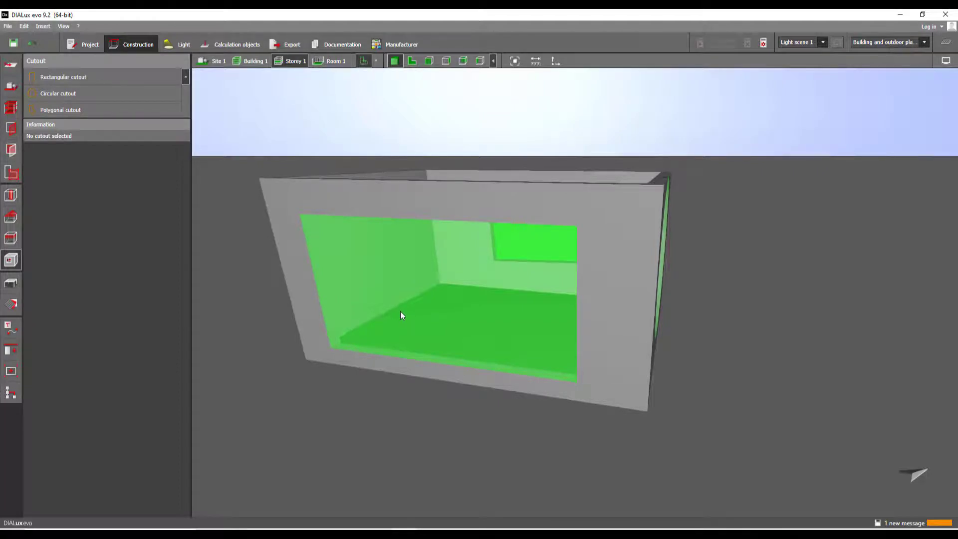
right_drag(402, 316, 486, 223)
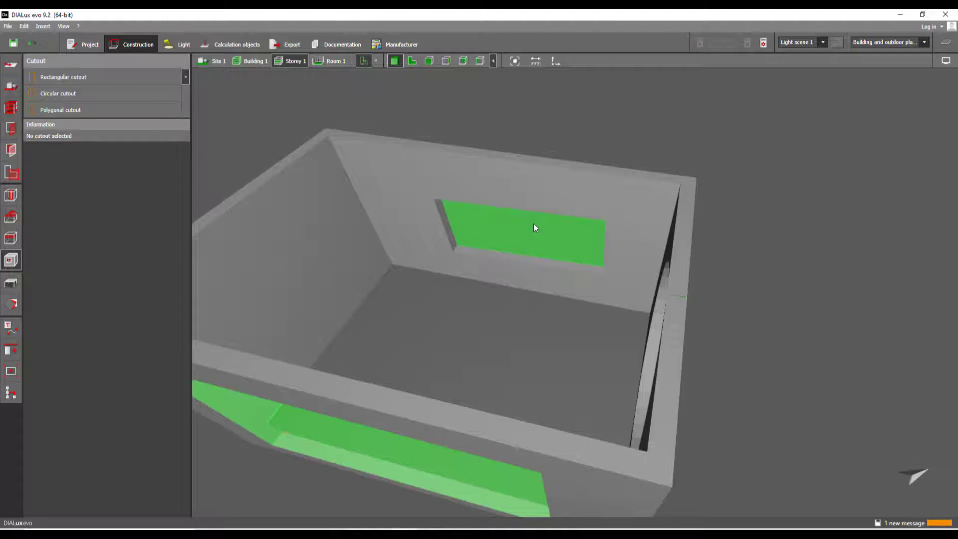
right_drag(483, 287, 682, 149)
scroll(469, 253, down, 3)
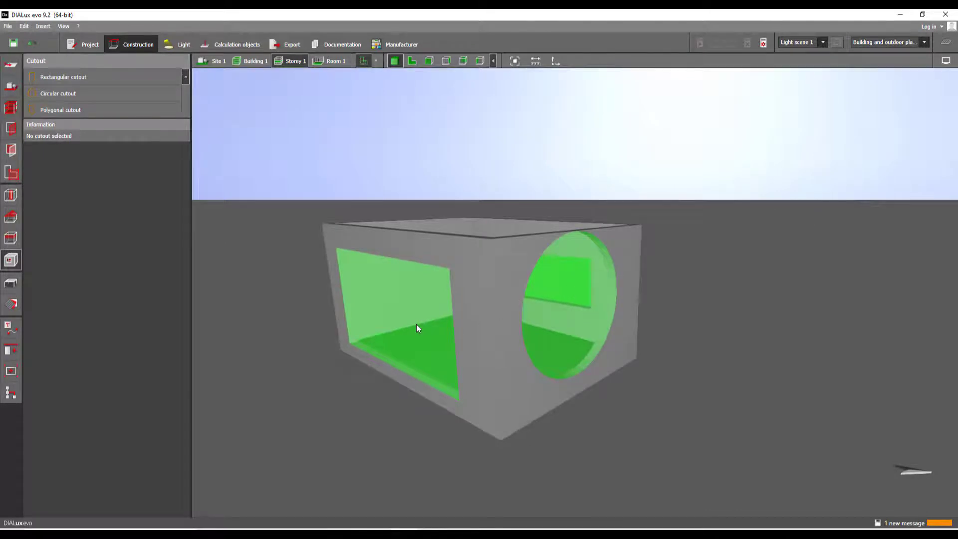
right_drag(419, 325, 500, 324)
drag(498, 321, 532, 292)
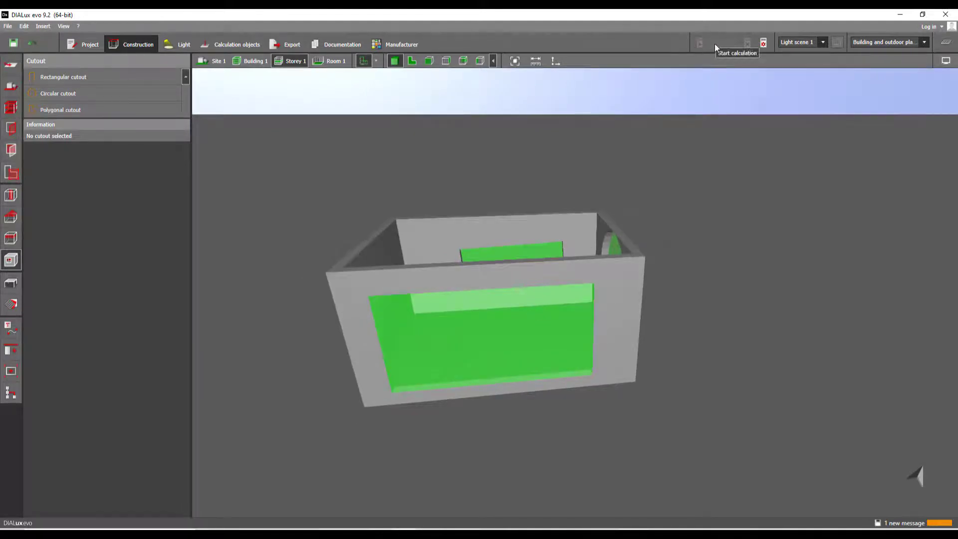
Place a standard window 1.350 m high and 1.000 m wide on the closed short wall, and delete it again in plan view.
right_drag(615, 180, 701, 175)
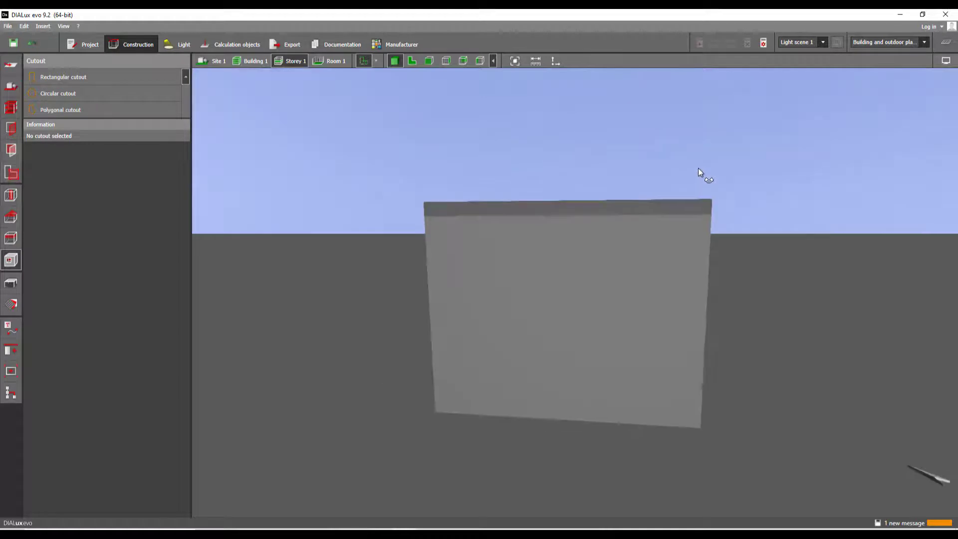
click(13, 130)
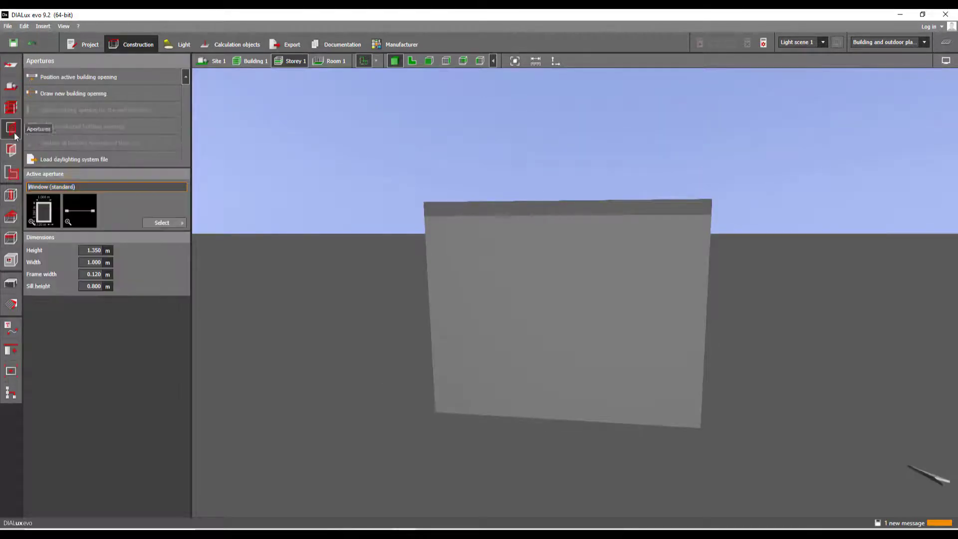
click(501, 318)
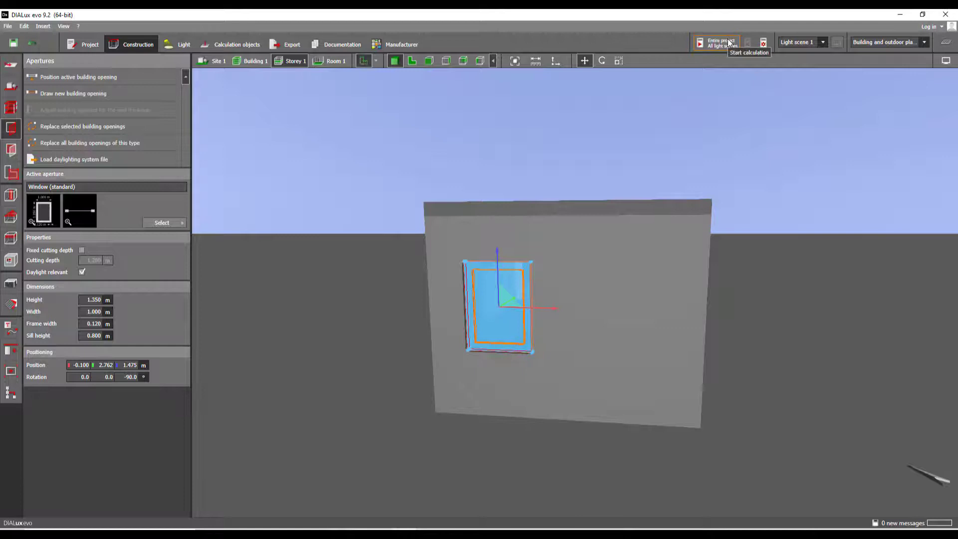
click(697, 89)
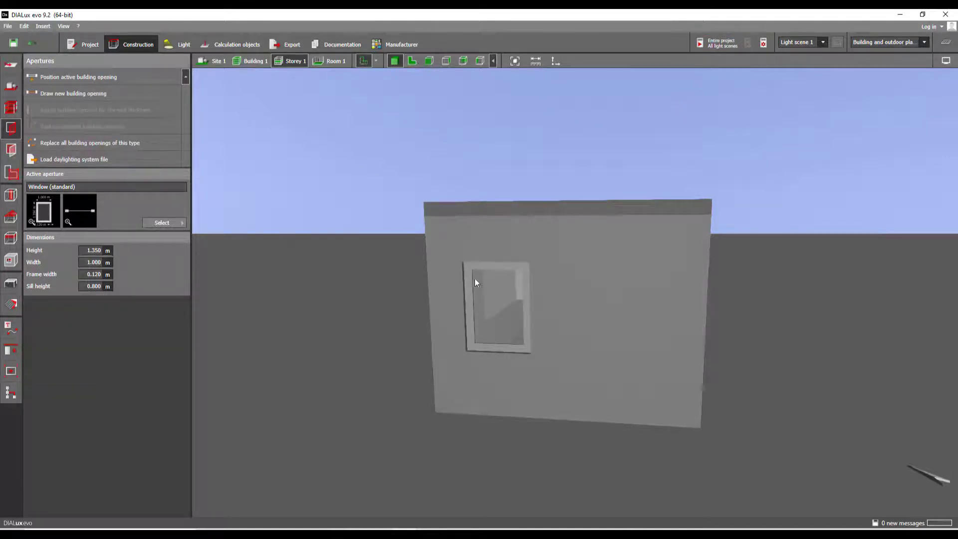
click(412, 60)
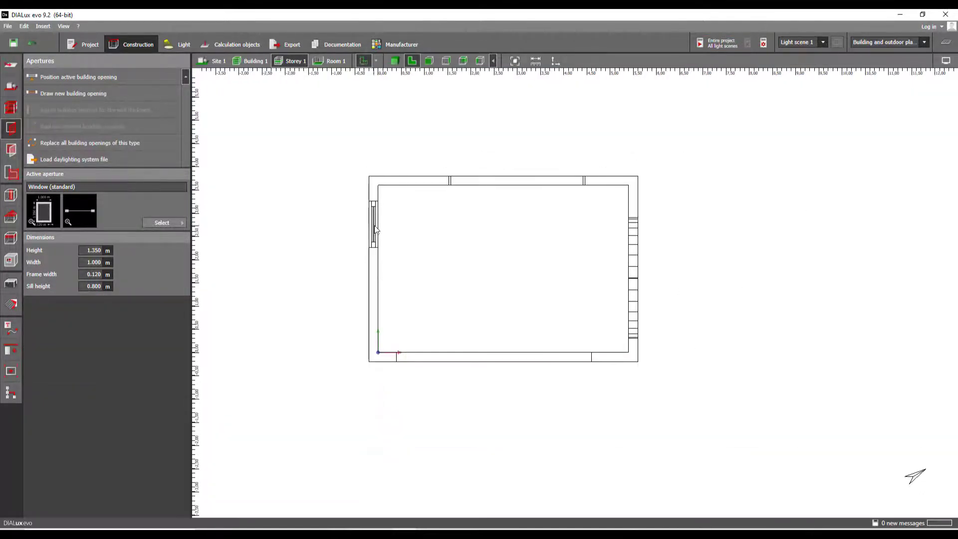
click(384, 234)
key(Delete)
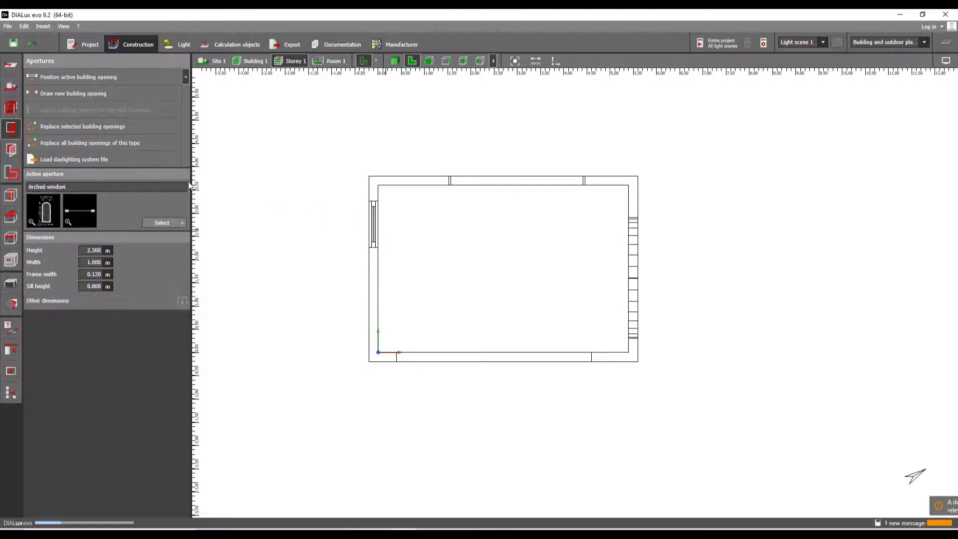
Draw a second room about 5.35 m by 4 m with 0.200 m walls, adjoining the wall with the circular opening.
click(12, 109)
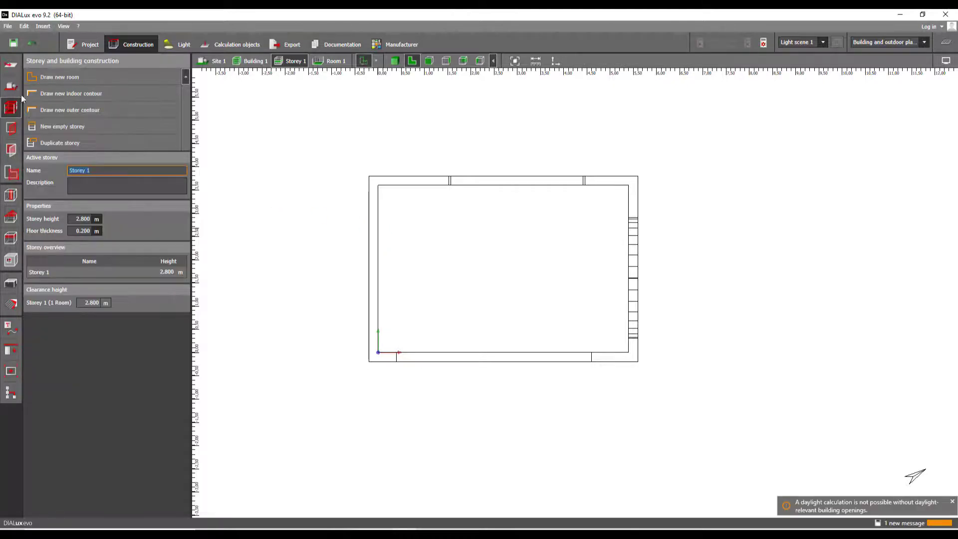
click(59, 77)
middle_drag(440, 241, 331, 226)
click(459, 152)
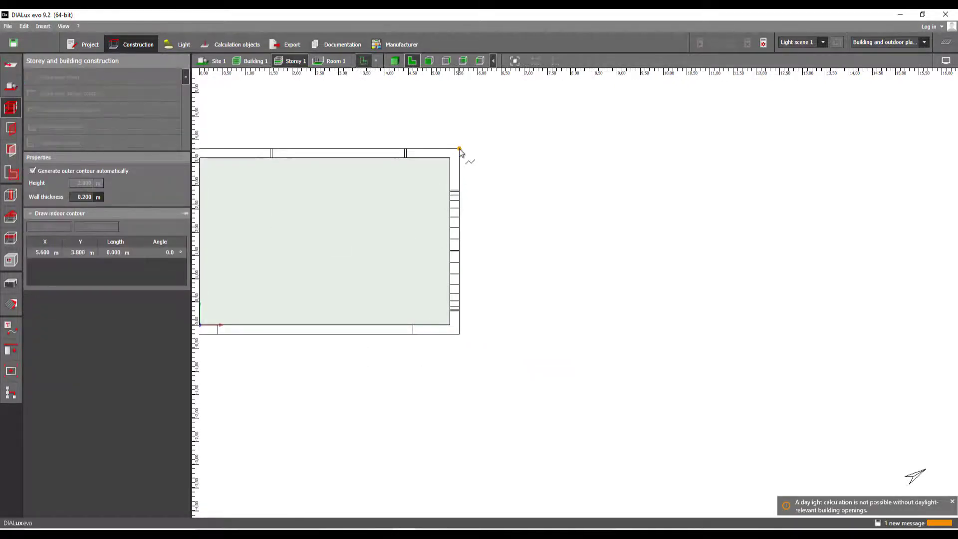
click(459, 333)
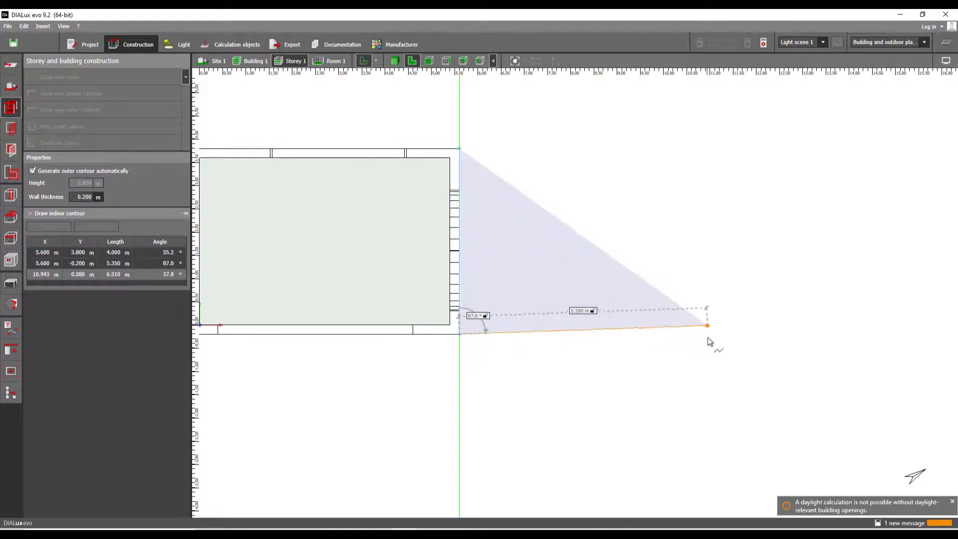
click(707, 334)
click(691, 143)
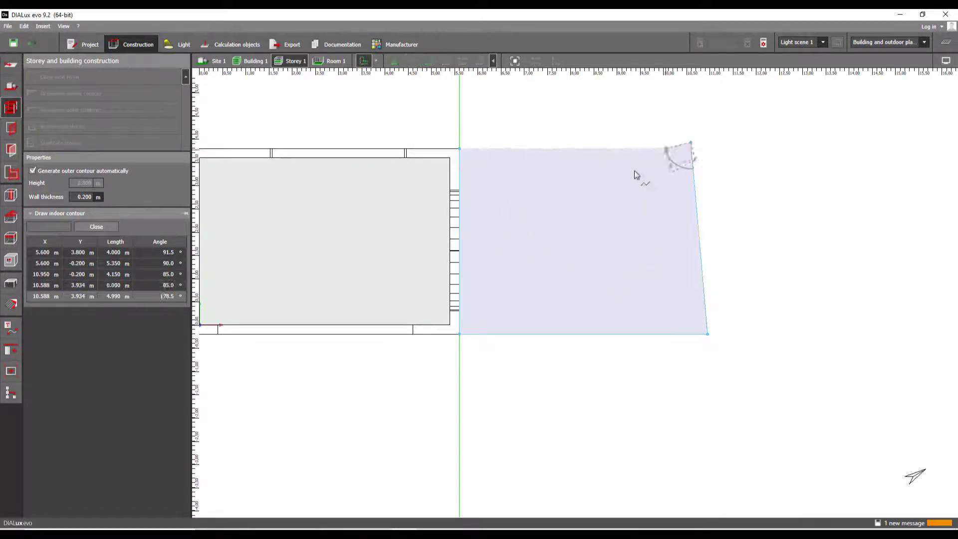
right_click(623, 180)
click(649, 188)
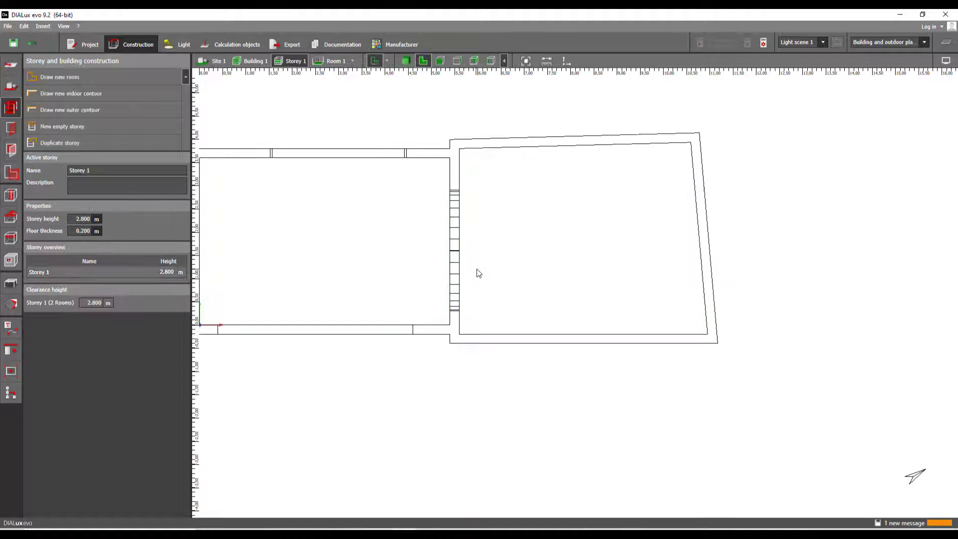
Place a standard window 1.350 m high and 1.000 m wide on the new room's long exterior wall in the 3D view.
scroll(474, 263, down, 2)
click(406, 61)
scroll(445, 218, down, 3)
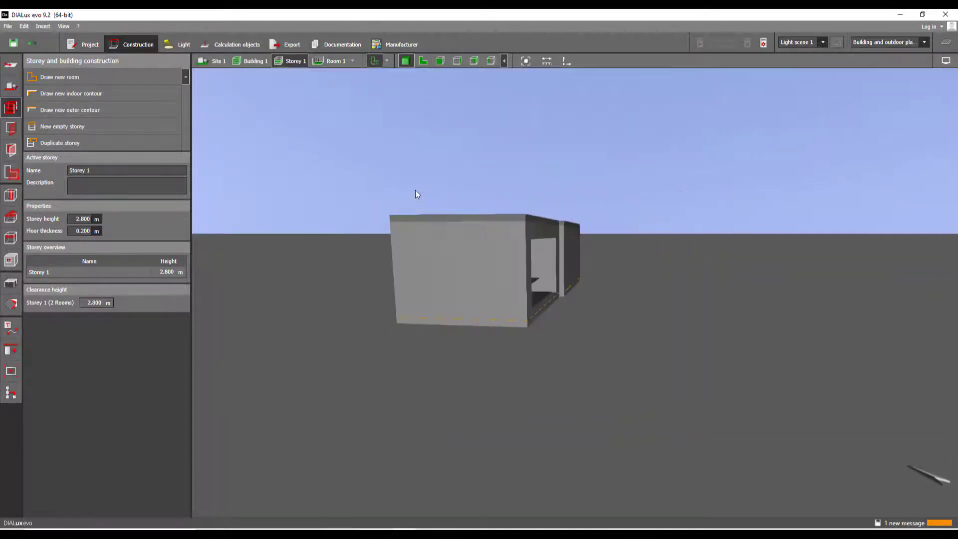
right_drag(415, 190, 433, 251)
click(11, 128)
click(463, 265)
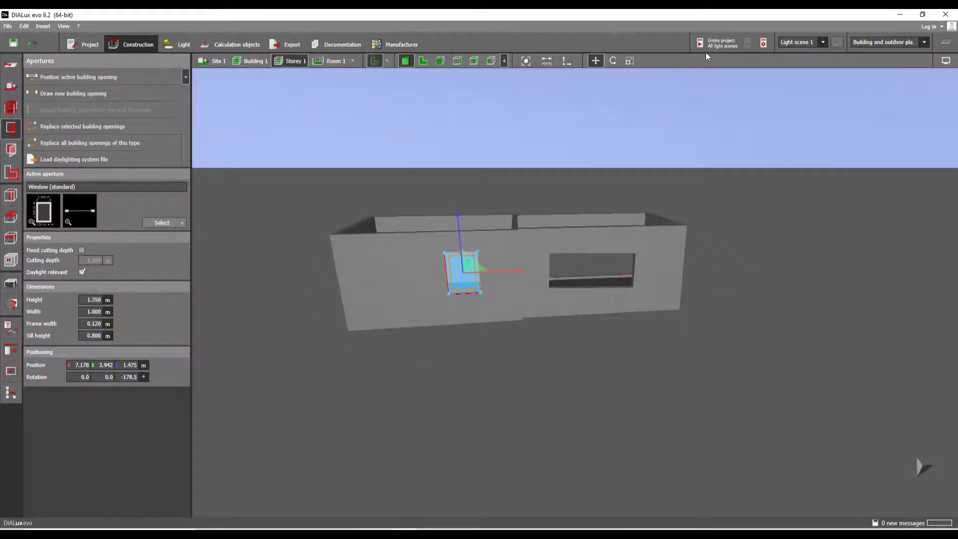
Run the calculation for the entire project with all light scenes.
right_drag(669, 90, 649, 155)
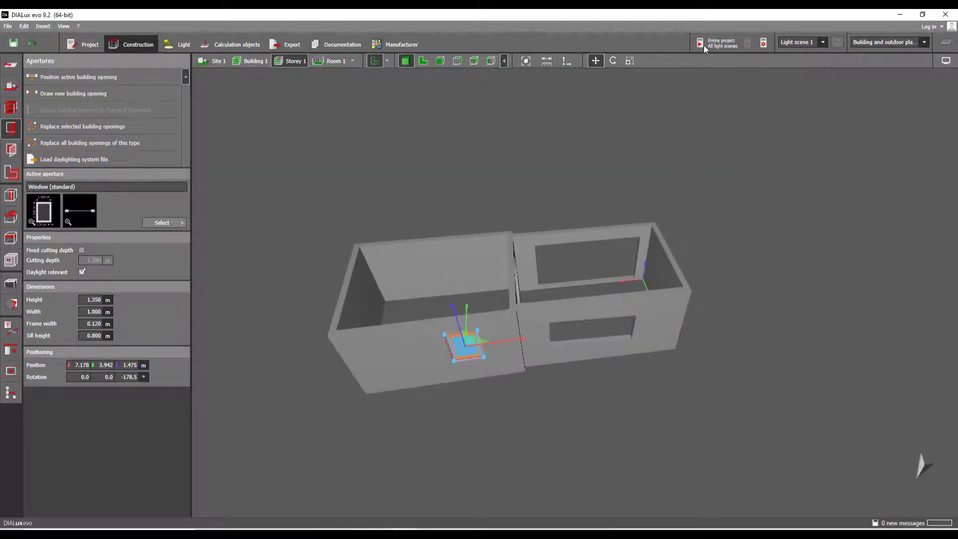
click(703, 44)
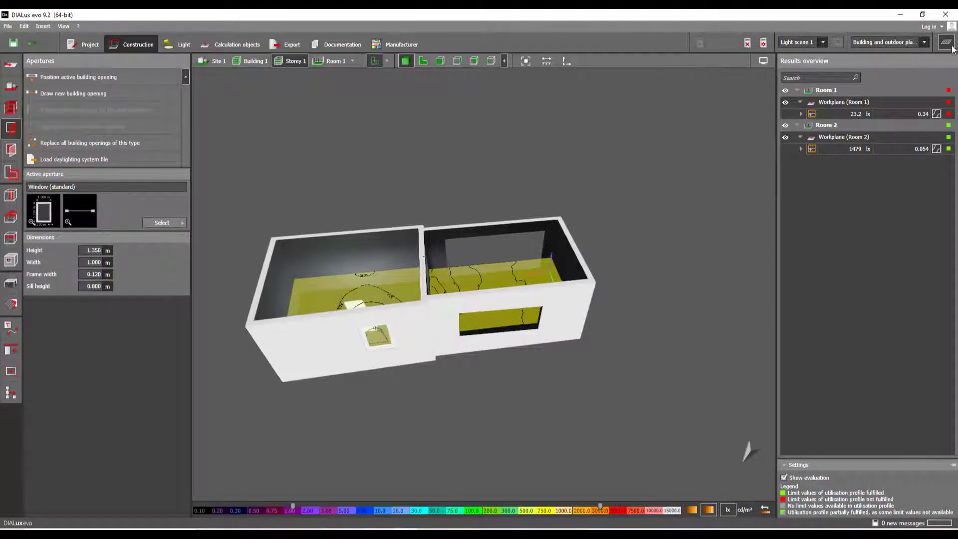
Examine the illuminance isolines on both rooms' workplanes, especially around the window and the circular opening.
right_drag(567, 213, 511, 195)
scroll(445, 213, up, 3)
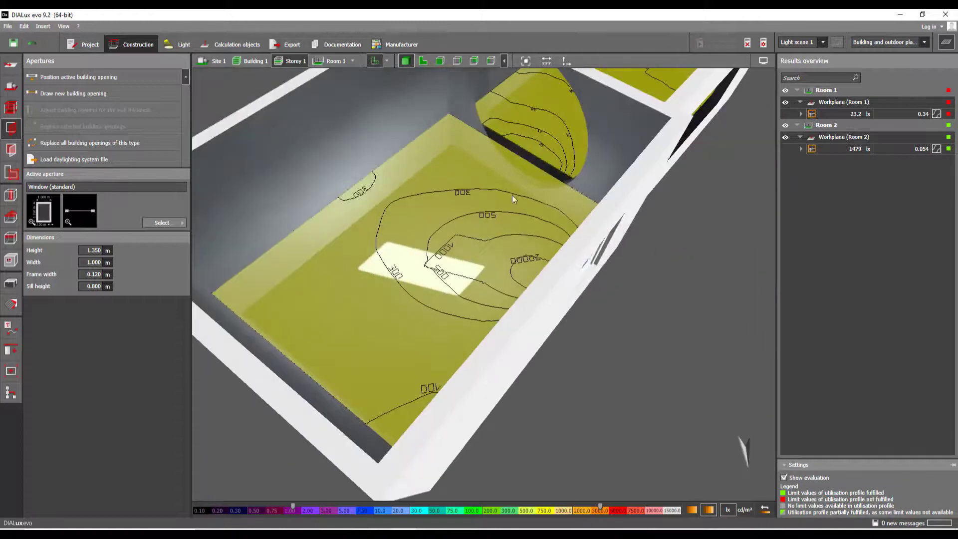
scroll(450, 241, down, 4)
middle_drag(615, 103, 456, 281)
scroll(456, 280, up, 3)
right_drag(456, 281, 403, 279)
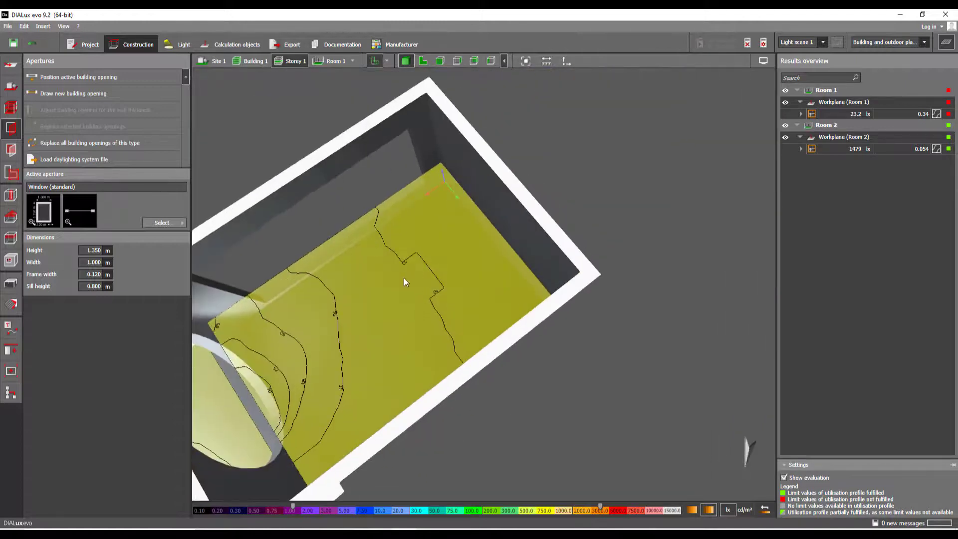
scroll(403, 277, down, 1)
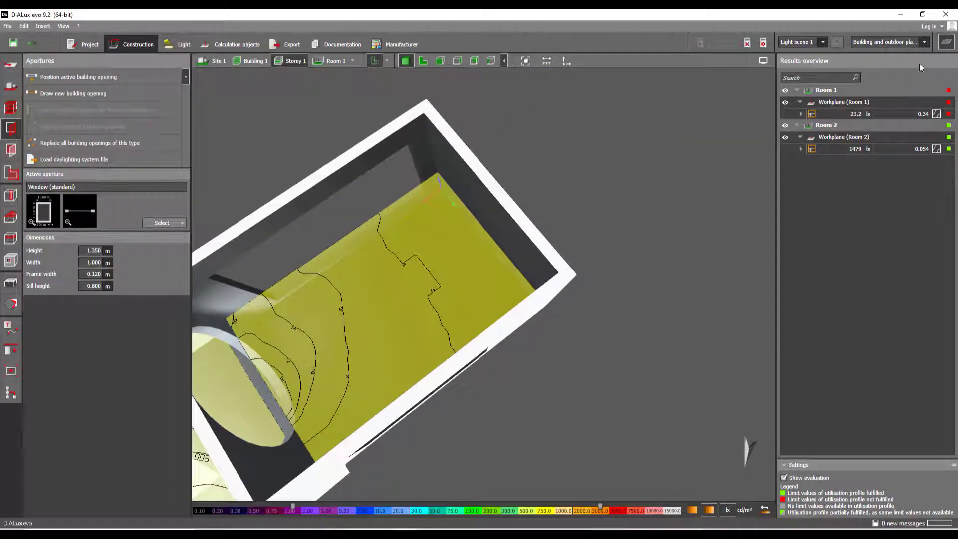
scroll(331, 337, up, 4)
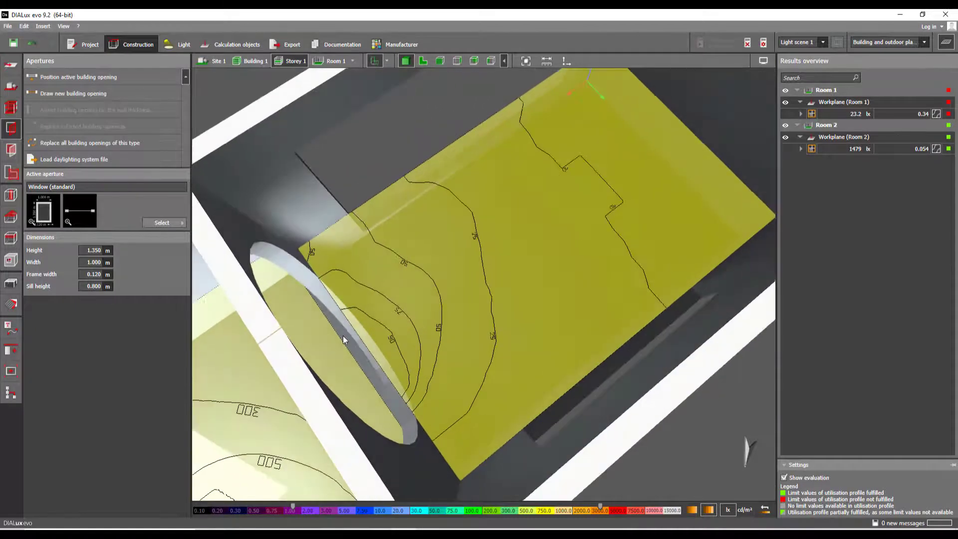
Compare the workplane isolines of both rooms from several angles, especially around the circular opening and the window.
middle_drag(355, 320, 412, 300)
scroll(412, 301, down, 2)
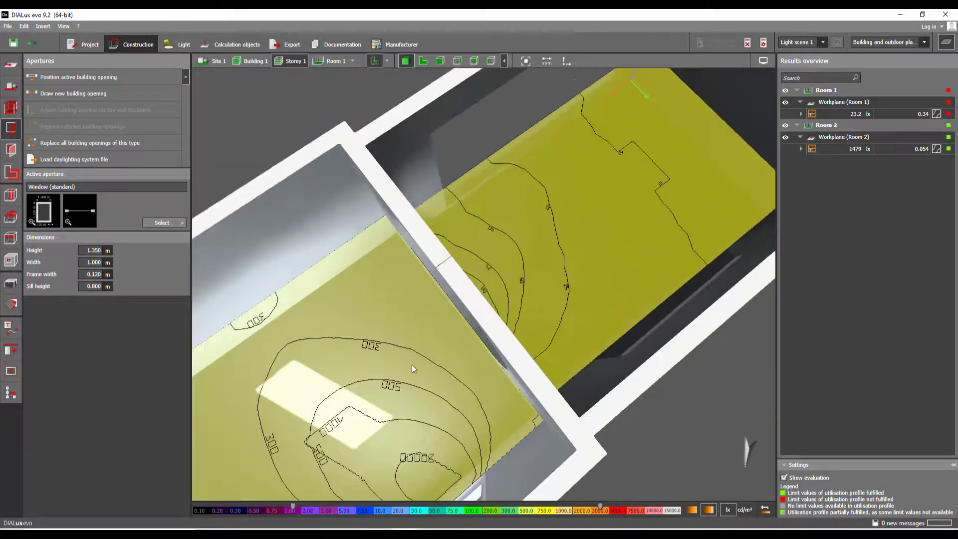
scroll(412, 364, down, 2)
middle_drag(412, 364, 436, 294)
right_drag(433, 241, 489, 206)
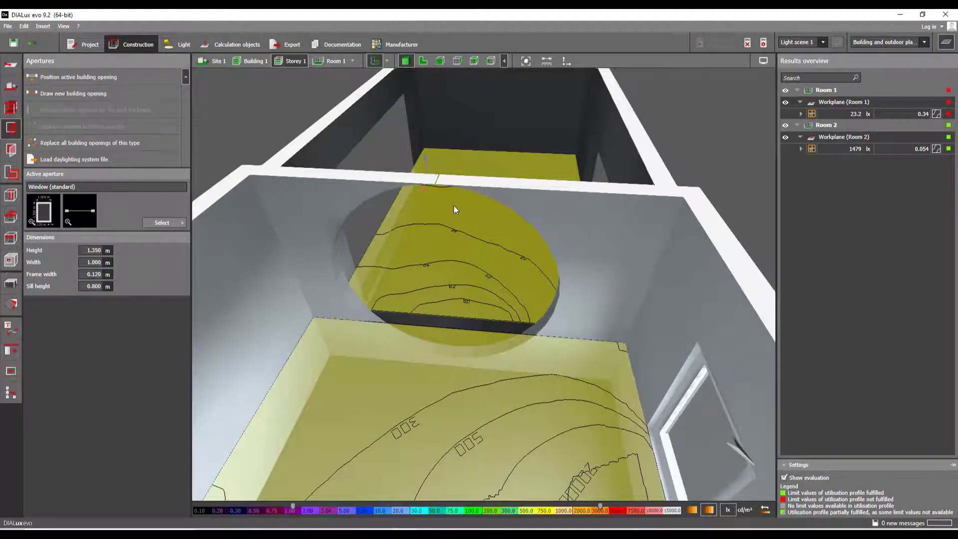
click(545, 245)
scroll(490, 236, down, 3)
right_drag(535, 230, 490, 233)
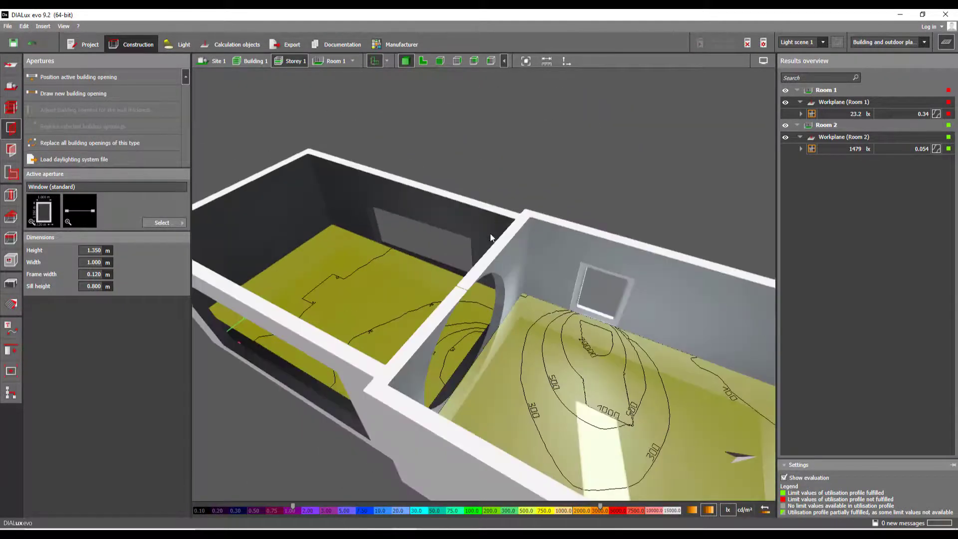
Hide the results display and examine the rendered daylight in both rooms, particularly at the rectangular cutouts and the circular opening.
click(946, 42)
right_drag(408, 193, 396, 262)
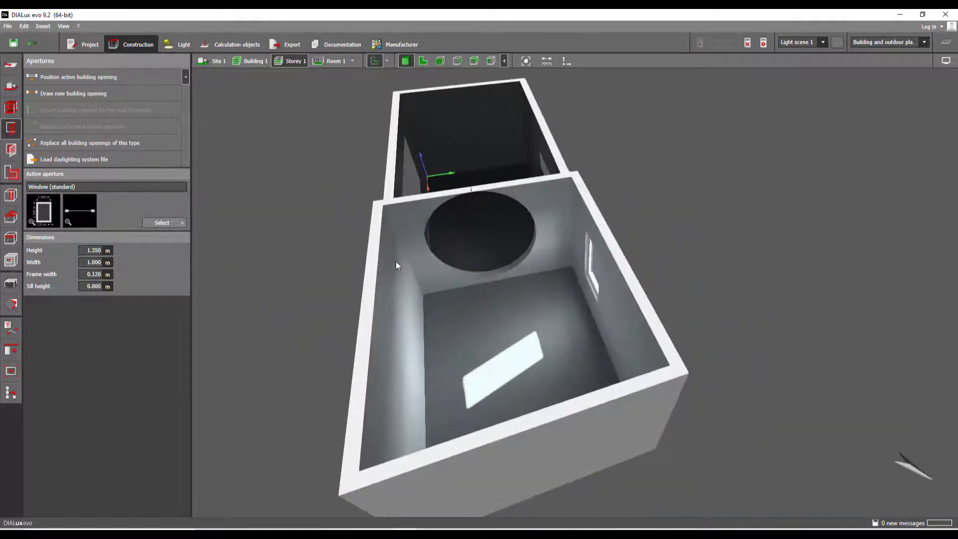
scroll(396, 262, up, 3)
scroll(490, 274, down, 3)
right_drag(490, 274, 450, 271)
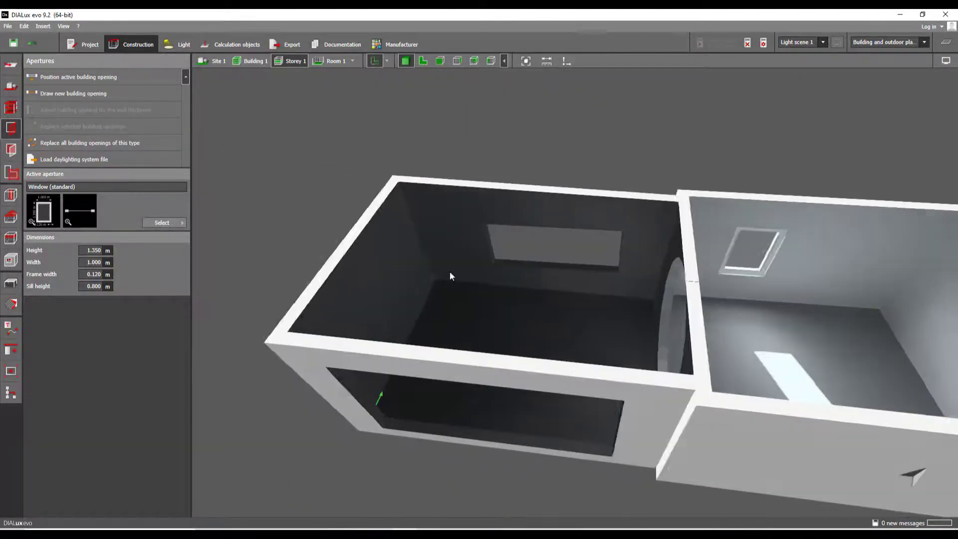
scroll(489, 257, up, 3)
mouse_move(450, 271)
middle_down()
mouse_move(489, 257)
mouse_move(451, 271)
middle_up()
right_drag(451, 272, 351, 279)
scroll(612, 316, up, 3)
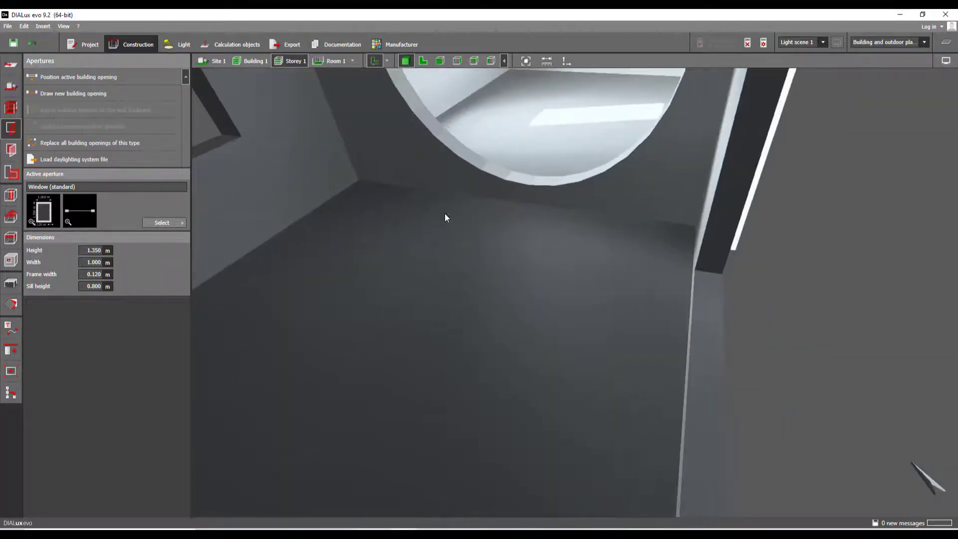
right_drag(445, 217, 495, 218)
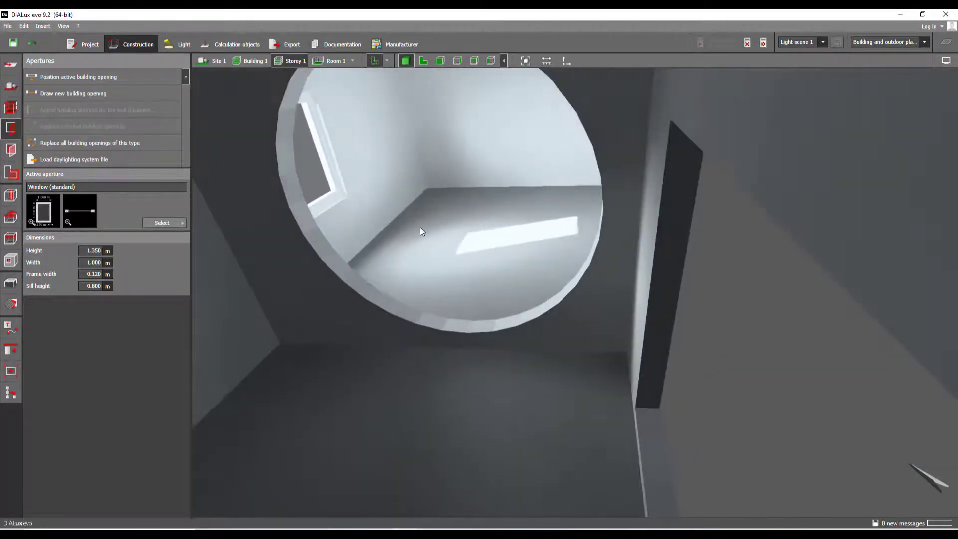
scroll(403, 244, down, 6)
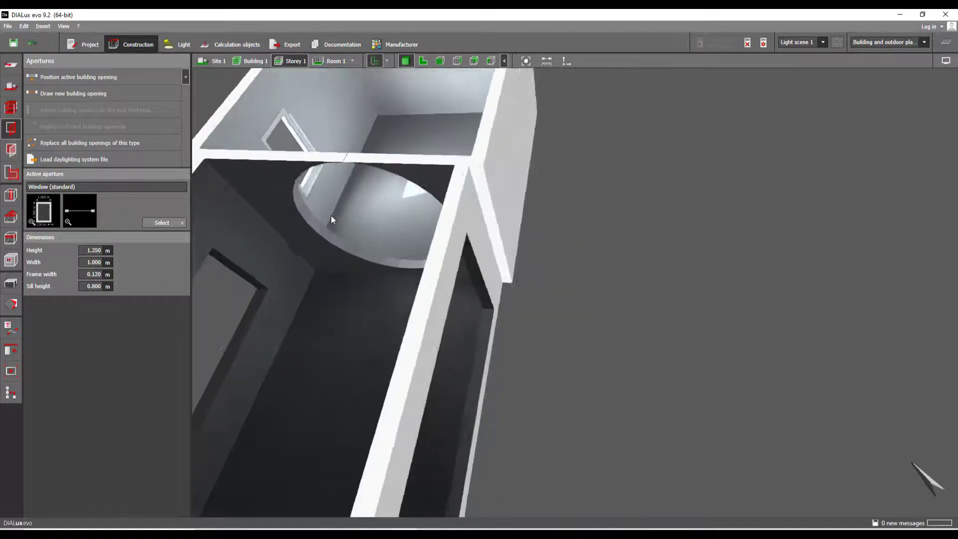
scroll(331, 216, down, 3)
mouse_move(455, 232)
right_down()
mouse_move(370, 236)
mouse_move(437, 206)
mouse_move(448, 229)
right_up()
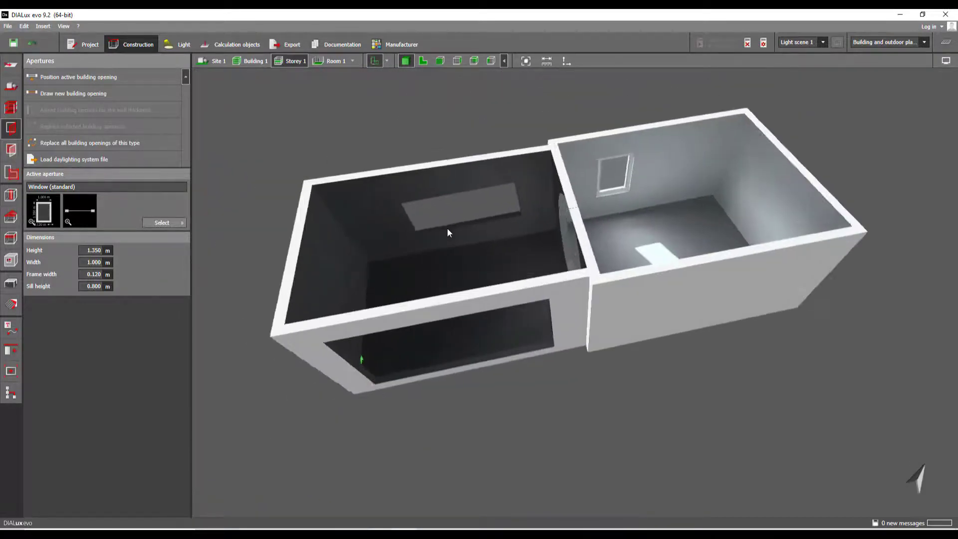
scroll(450, 227, up, 10)
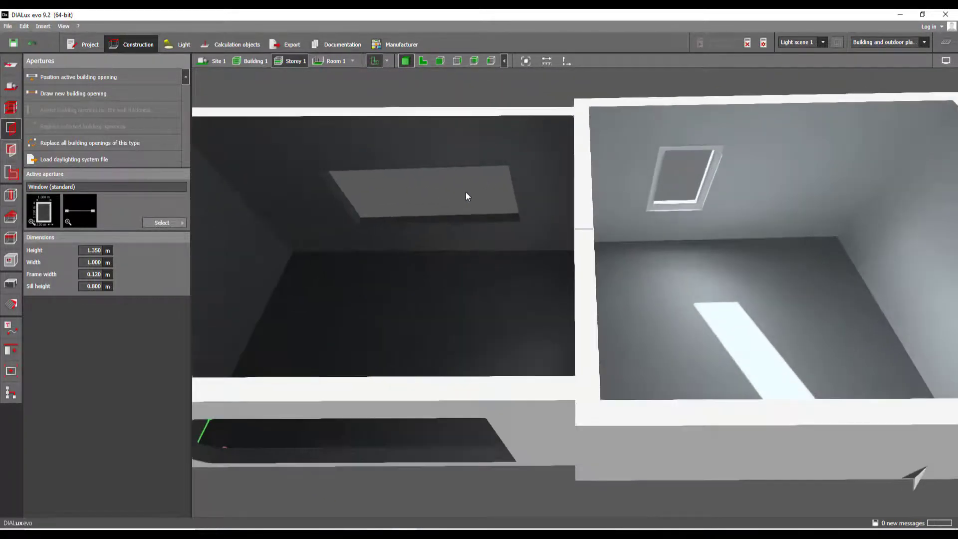
scroll(465, 192, down, 3)
middle_drag(465, 193, 513, 138)
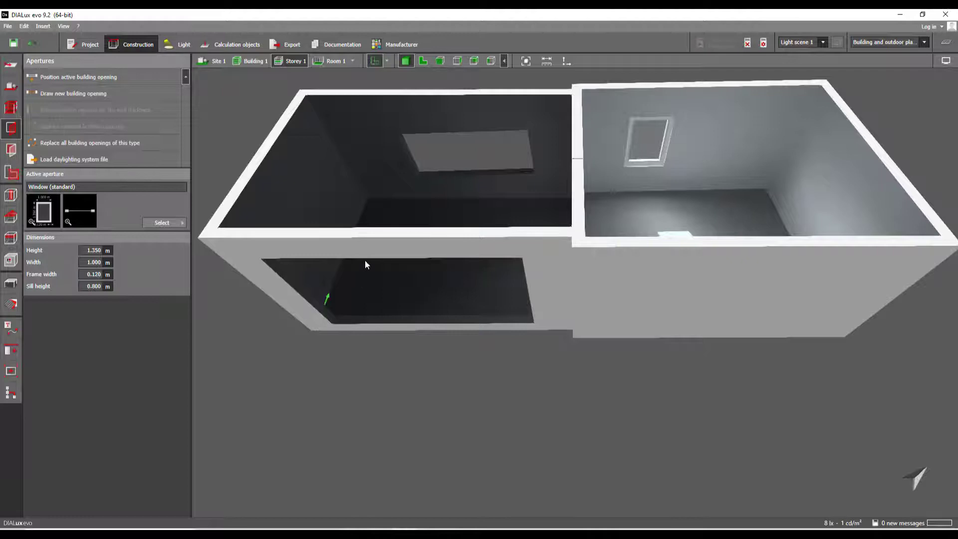
Delete the two rectangular cutouts from Room 1's long exterior walls, accepting that the results become invalid.
scroll(362, 264, down, 3)
right_drag(361, 264, 410, 241)
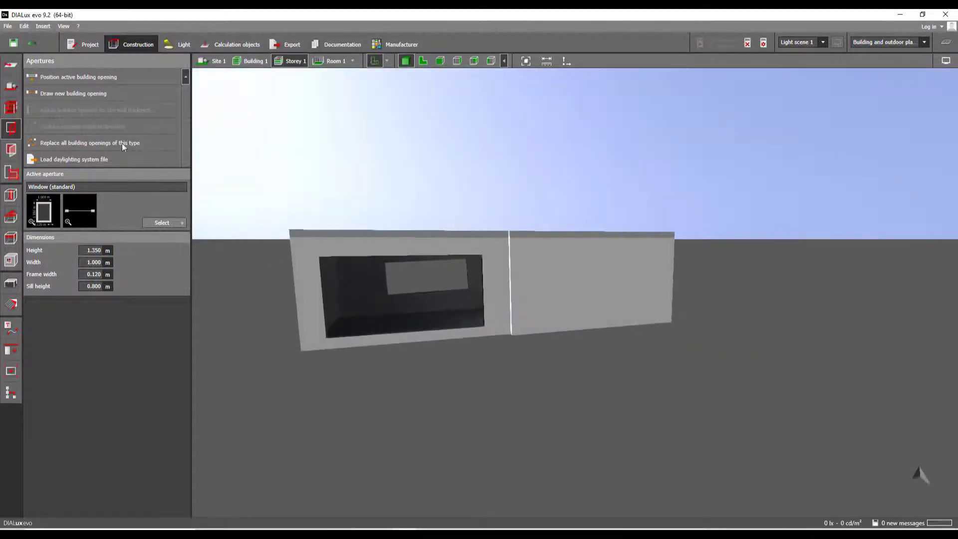
click(11, 261)
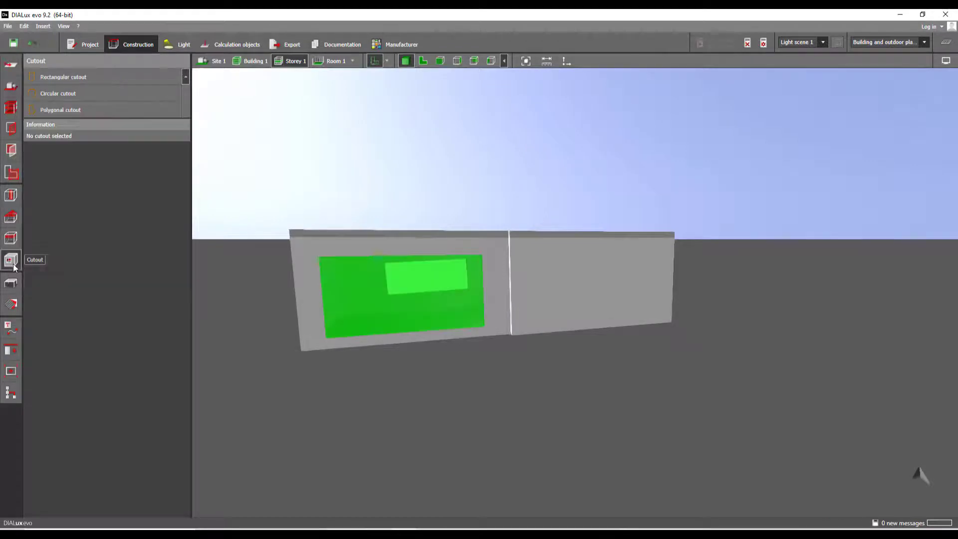
click(384, 301)
key(Delete)
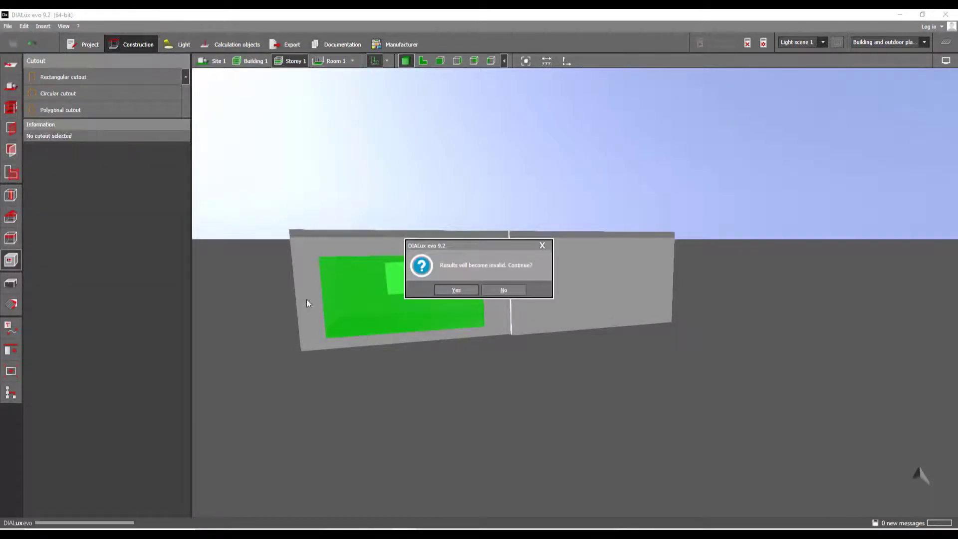
click(457, 289)
right_drag(331, 309, 520, 328)
scroll(353, 316, down, 3)
click(660, 383)
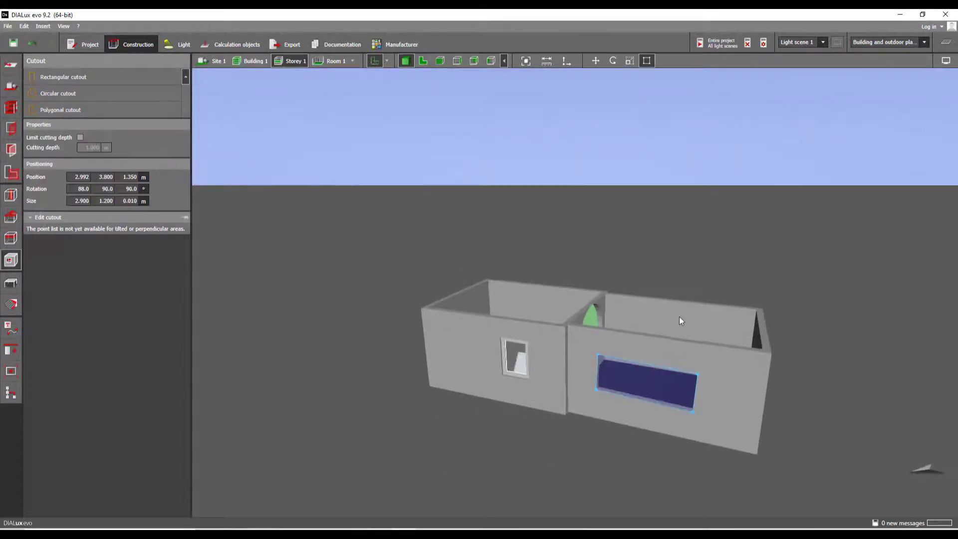
key(Delete)
Place an arched window 1.500 m high and 1.000 m wide on Room 1's short exterior wall.
right_drag(688, 315, 474, 313)
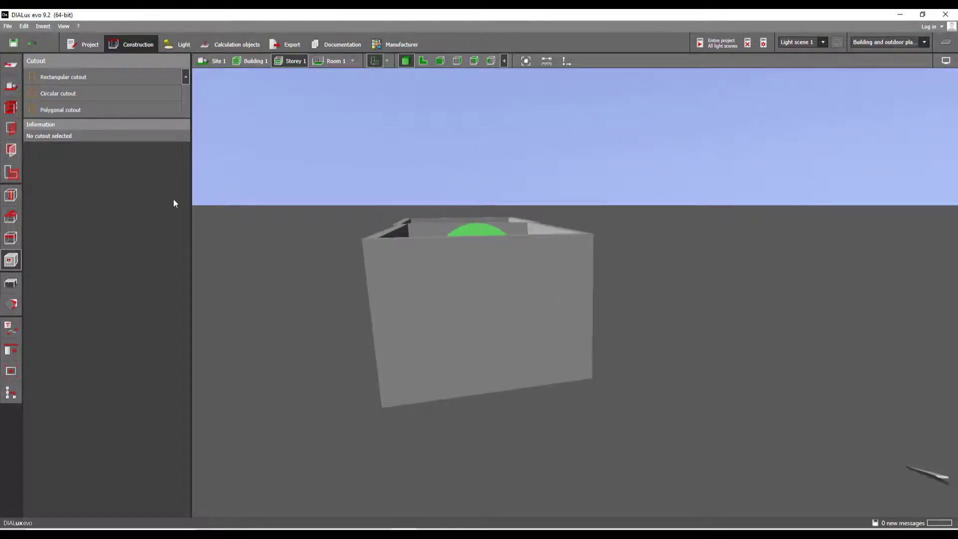
click(12, 127)
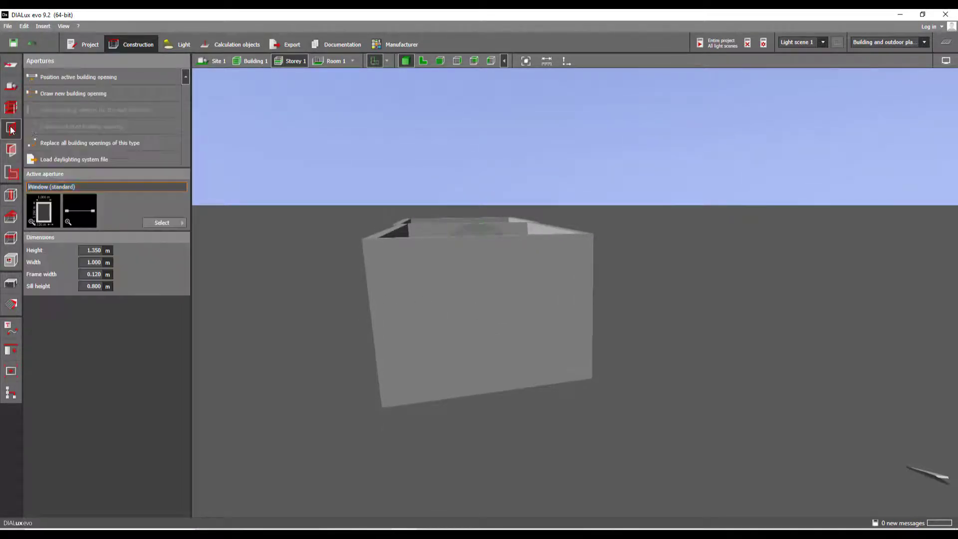
click(169, 225)
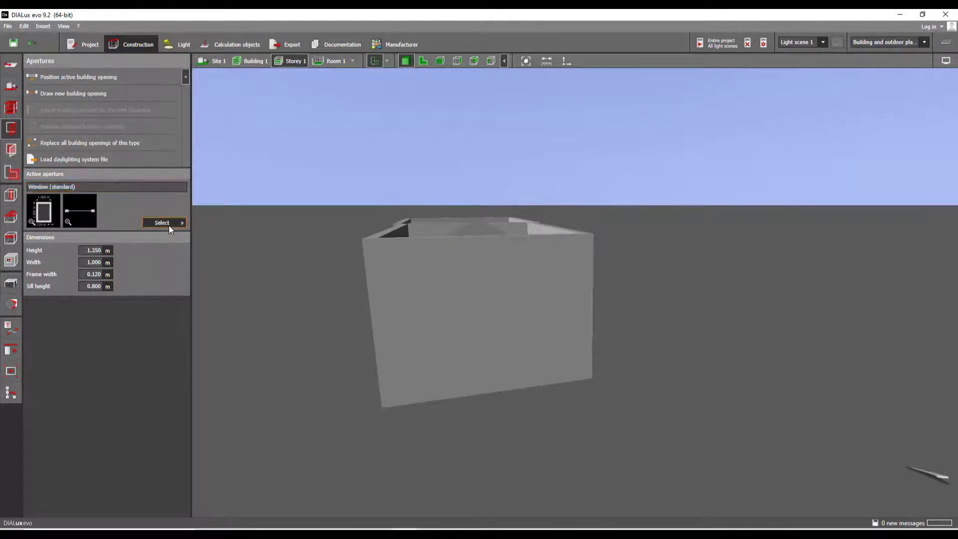
click(275, 291)
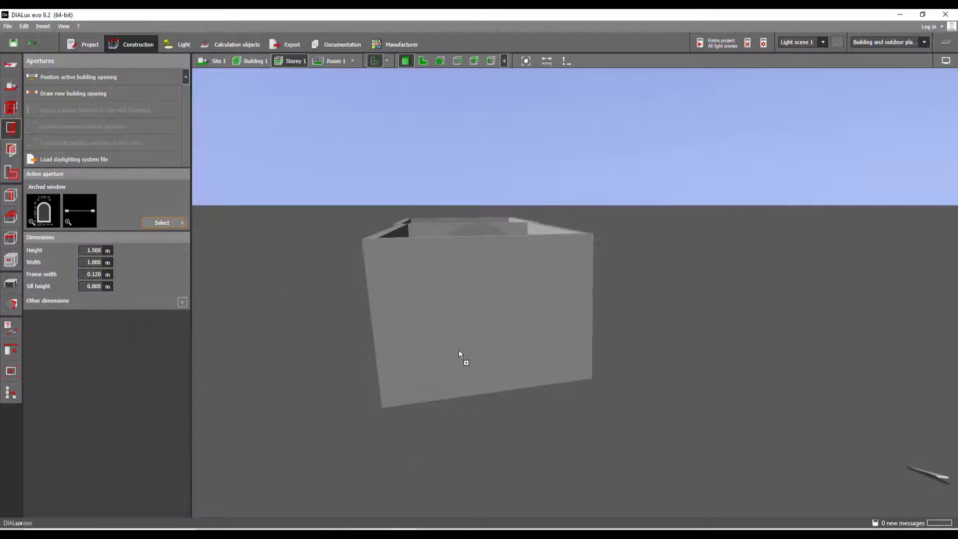
click(486, 340)
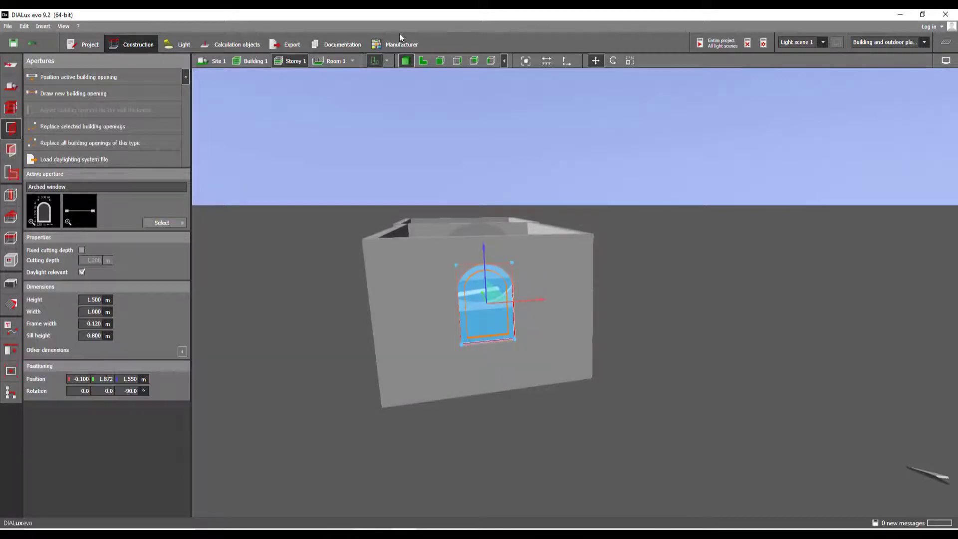
Lower the arched window in an elevation view to a sill height of 0.000 m and return to the 3D view.
click(439, 61)
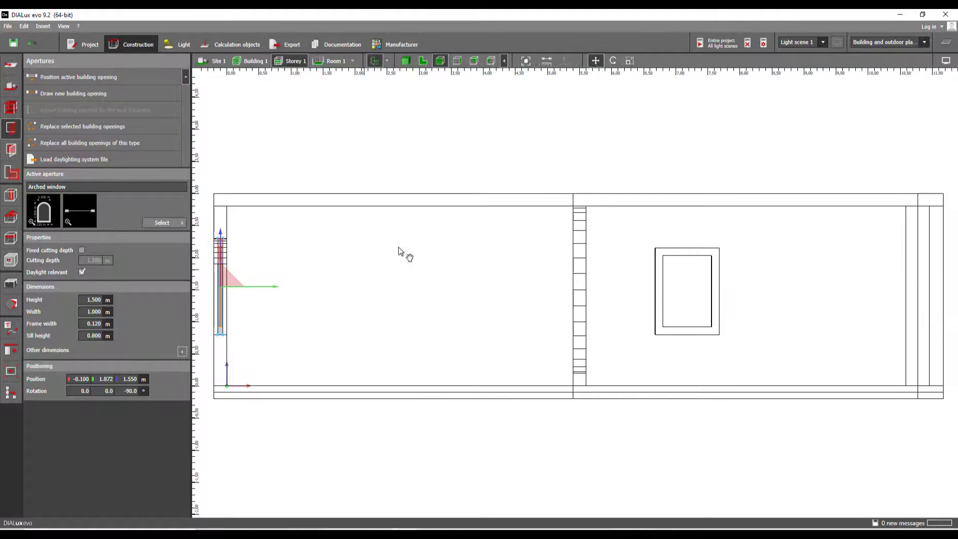
drag(399, 248, 481, 202)
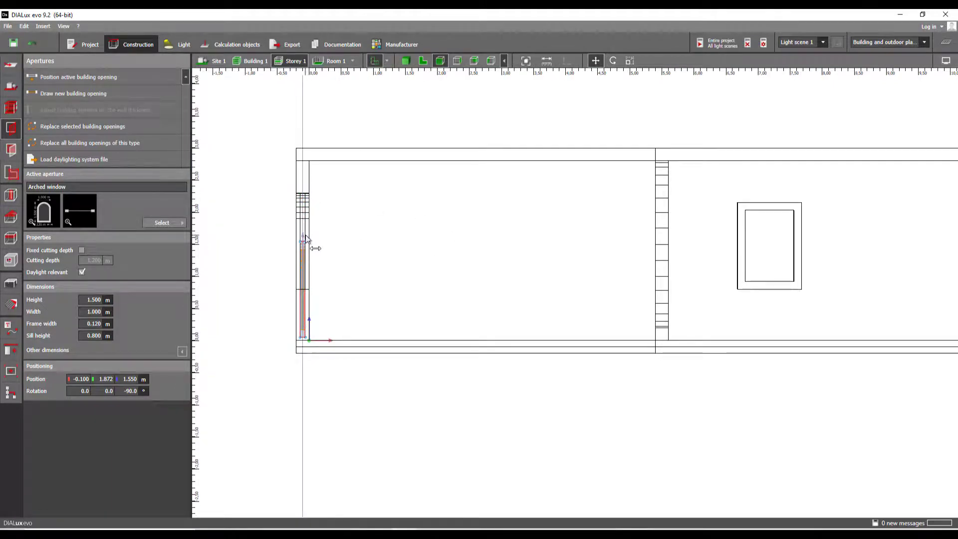
drag(305, 235, 306, 239)
click(405, 60)
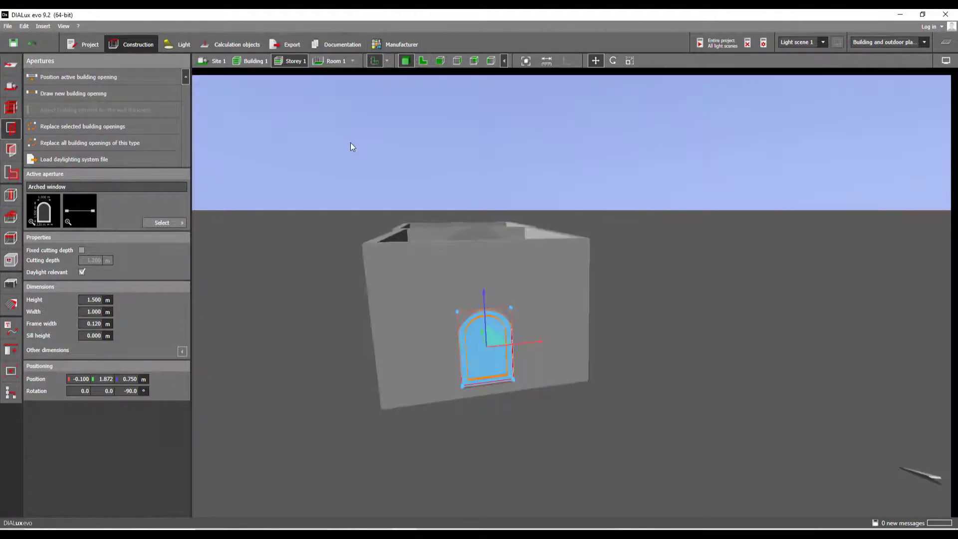
Scale the arched window up to about 2.17 m high and 1.33 m wide.
click(630, 60)
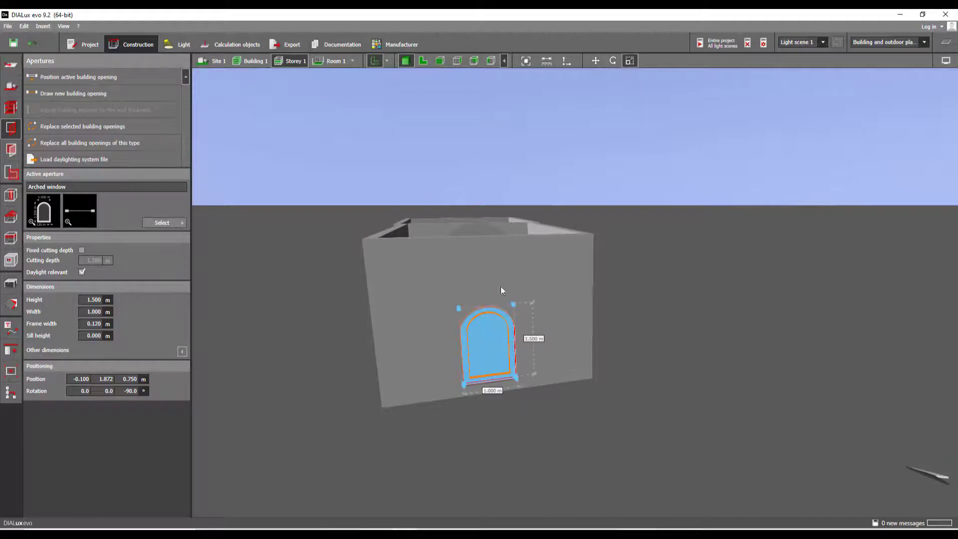
drag(490, 307, 489, 263)
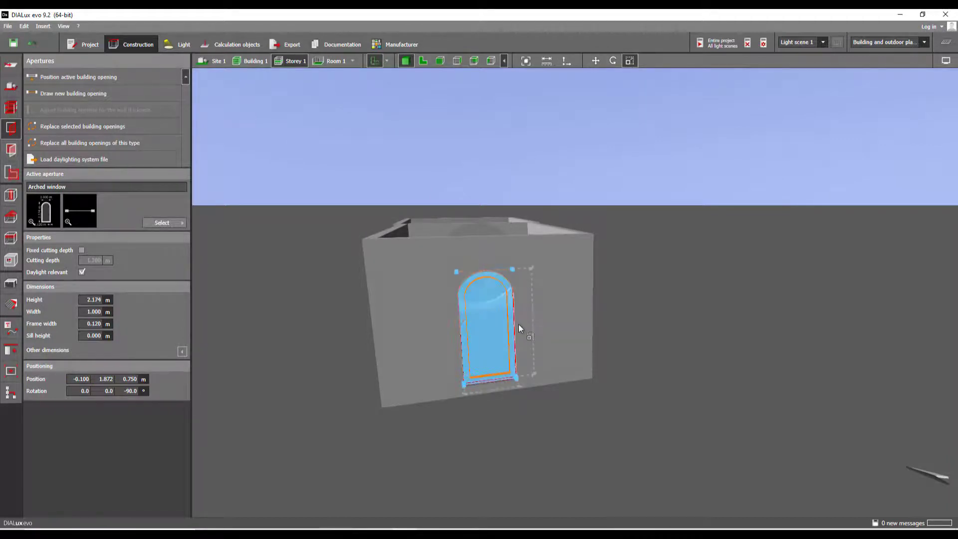
drag(516, 320, 535, 321)
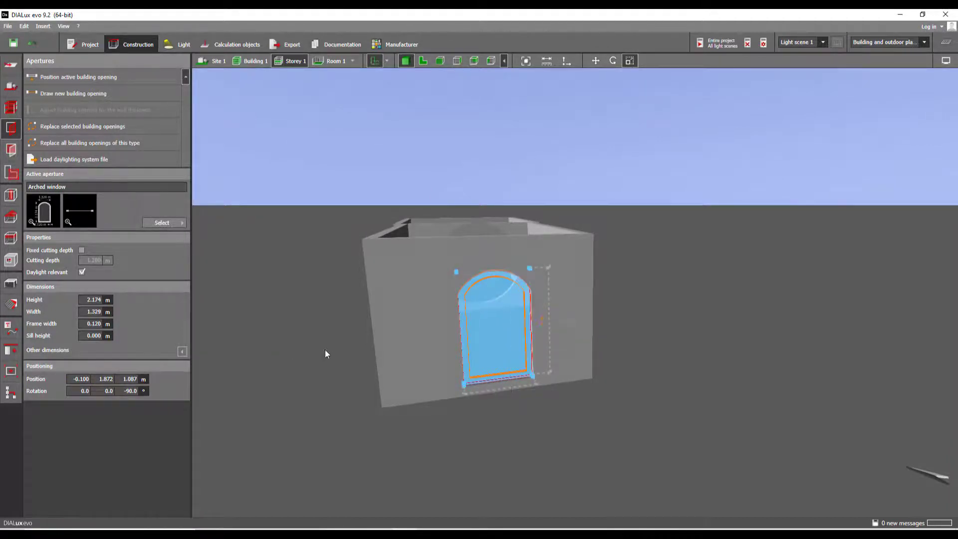
Set the arched window's frame width to 0.001 m.
right_drag(325, 349, 295, 350)
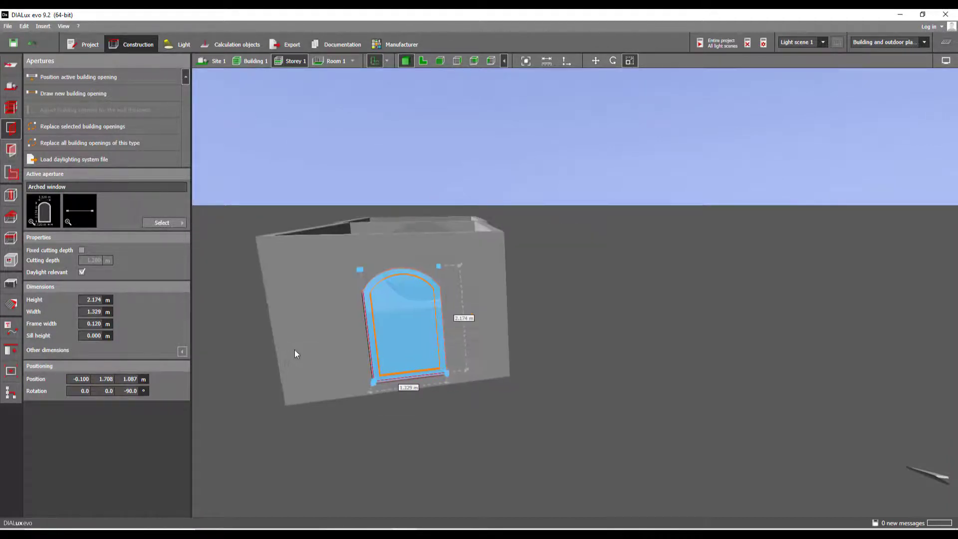
click(95, 324)
text(0.001)
key(Return)
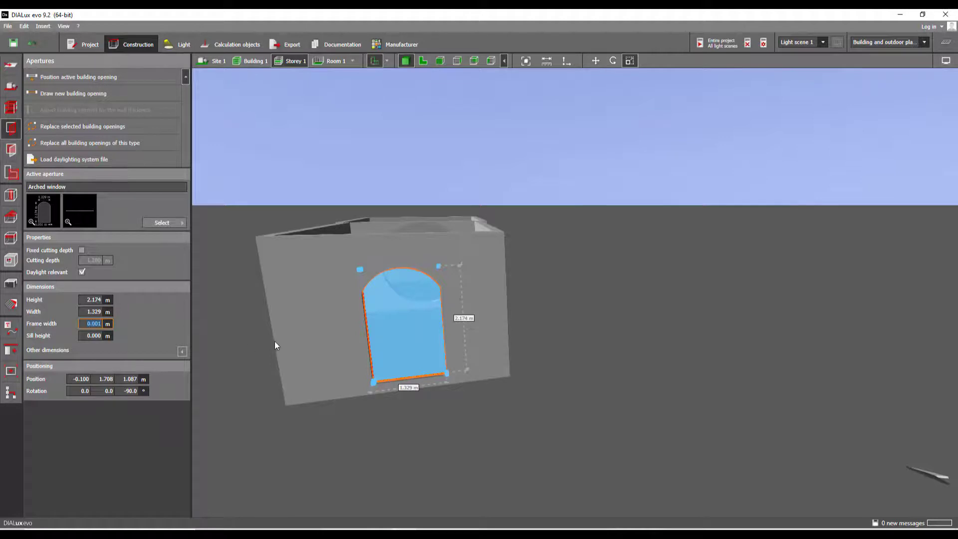
Deselect the arched window and examine its thin frame and the view into the room from several angles.
middle_drag(275, 340, 275, 351)
click(656, 319)
scroll(444, 344, up, 3)
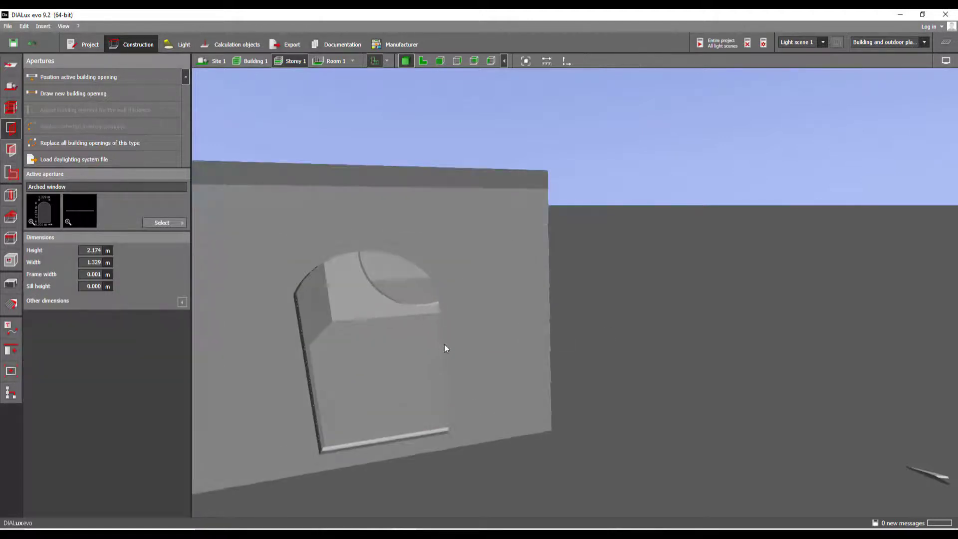
right_drag(444, 343, 543, 275)
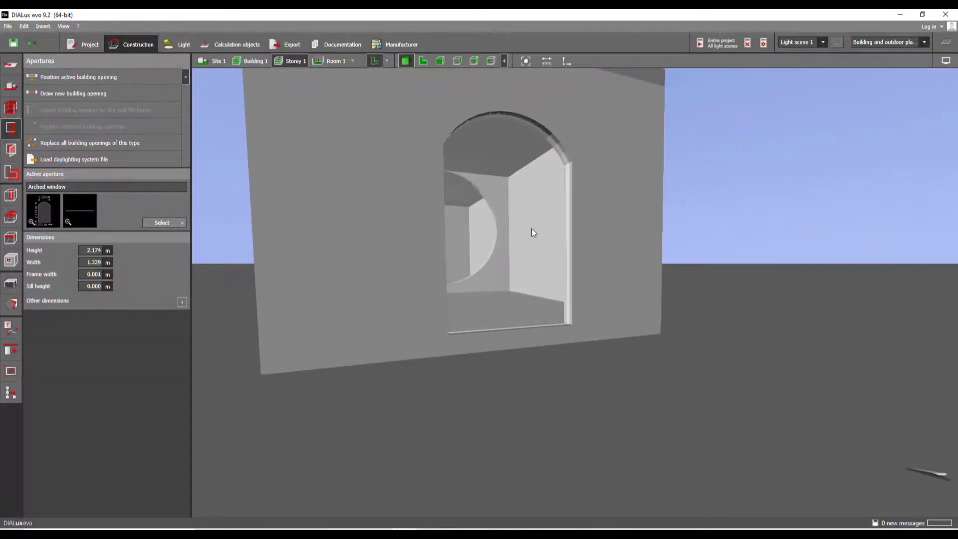
right_drag(527, 226, 602, 289)
scroll(601, 289, up, 2)
middle_drag(601, 288, 494, 277)
scroll(498, 322, down, 5)
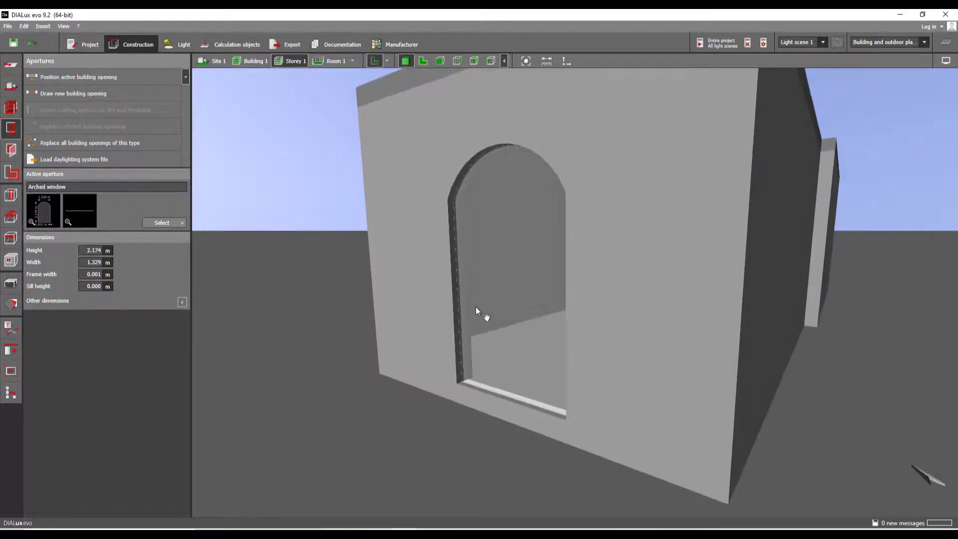
scroll(478, 315, up, 3)
right_drag(476, 313, 505, 312)
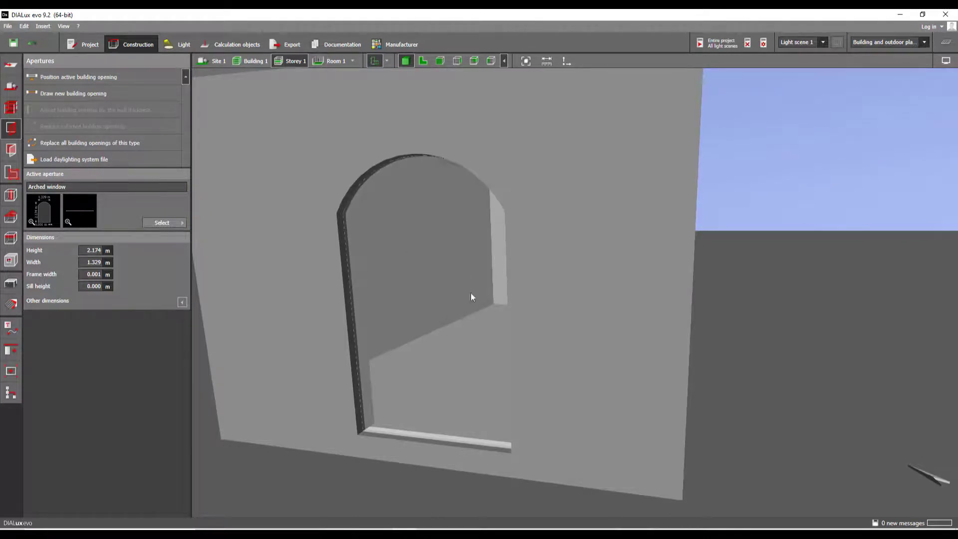
Set the arched window's glazing layer to No glass and deselect the window.
right_drag(409, 292, 400, 252)
click(399, 257)
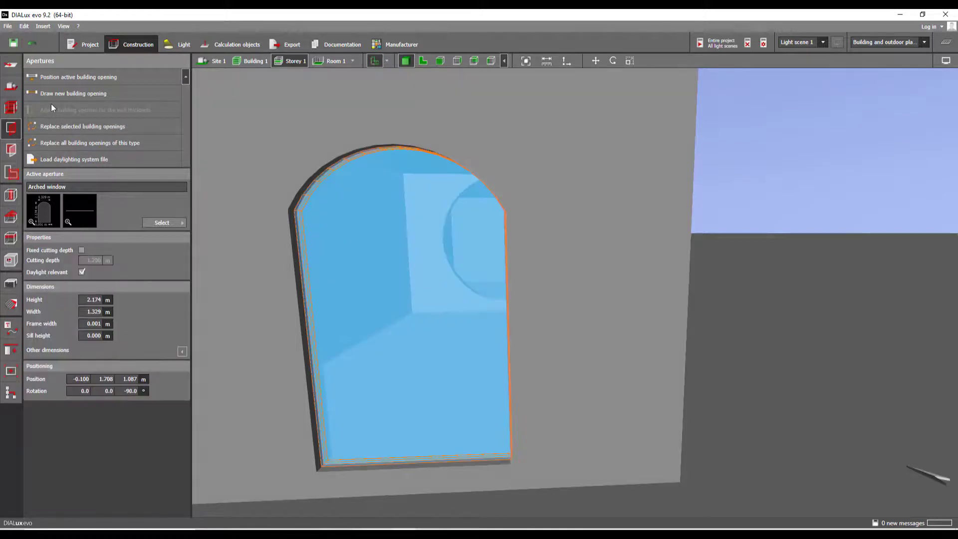
click(13, 150)
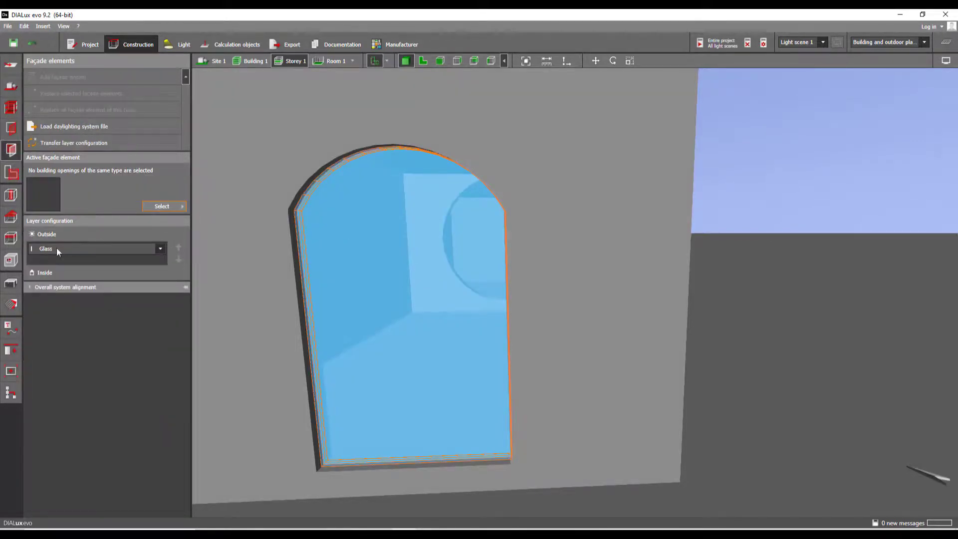
click(161, 249)
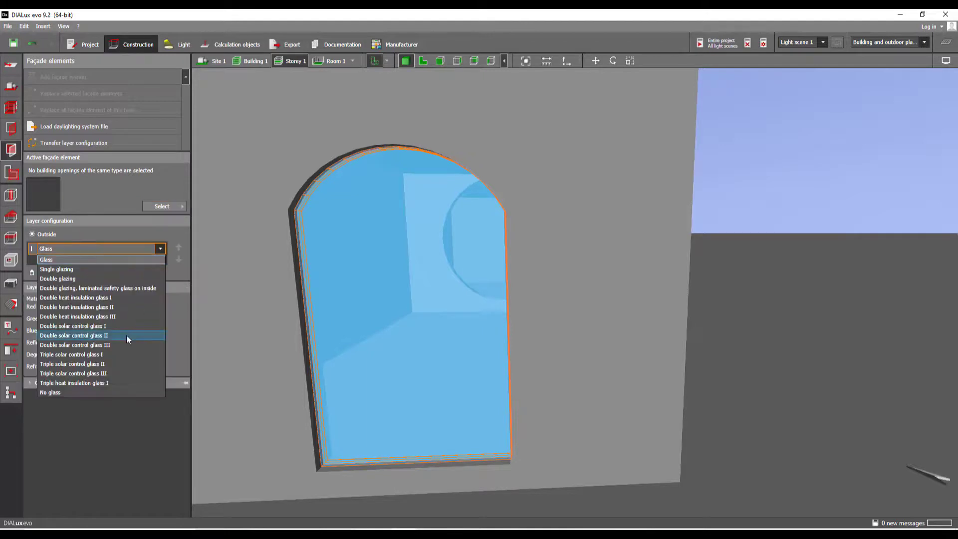
click(69, 392)
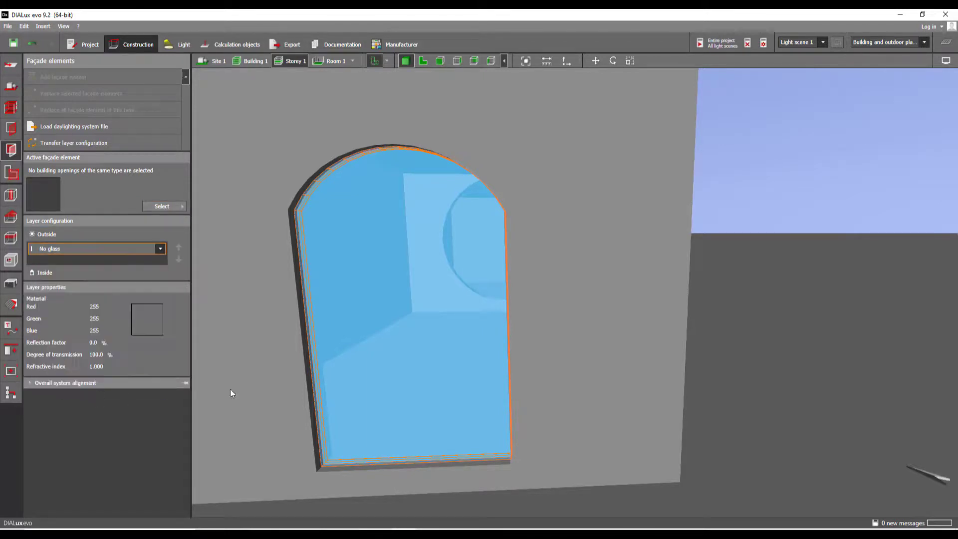
click(701, 303)
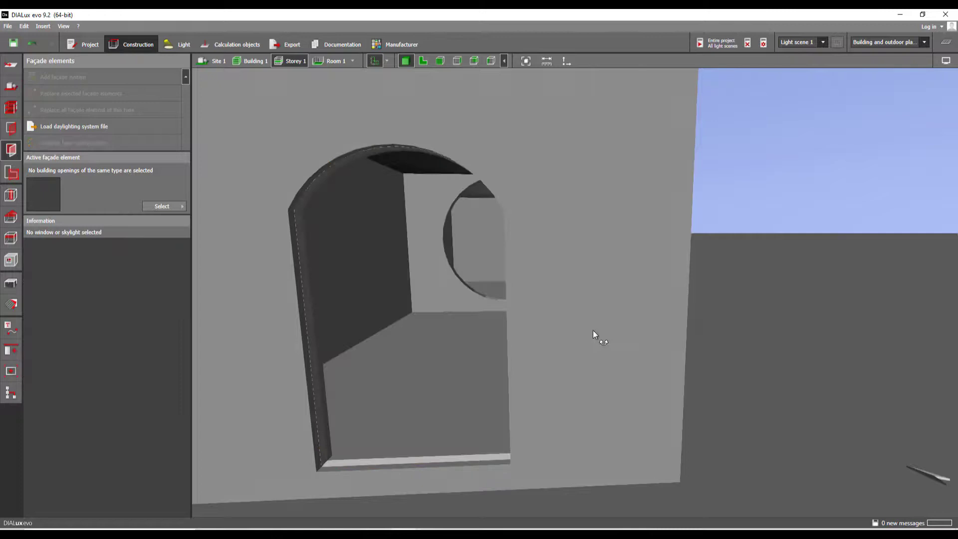
right_drag(593, 330, 509, 346)
scroll(555, 324, up, 3)
scroll(510, 345, down, 3)
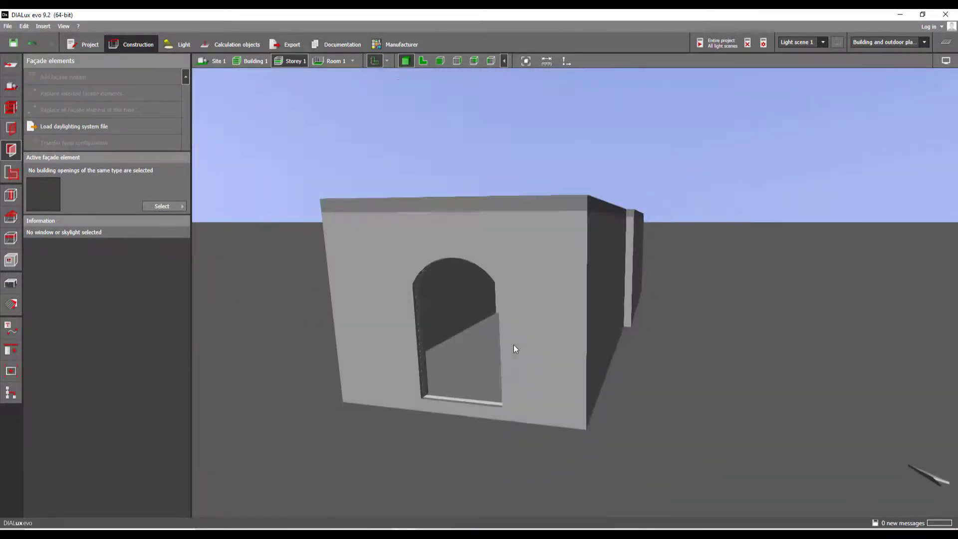
Place a round window from the aperture catalogue on the long exterior wall of the room with the arched window.
middle_drag(516, 348, 428, 244)
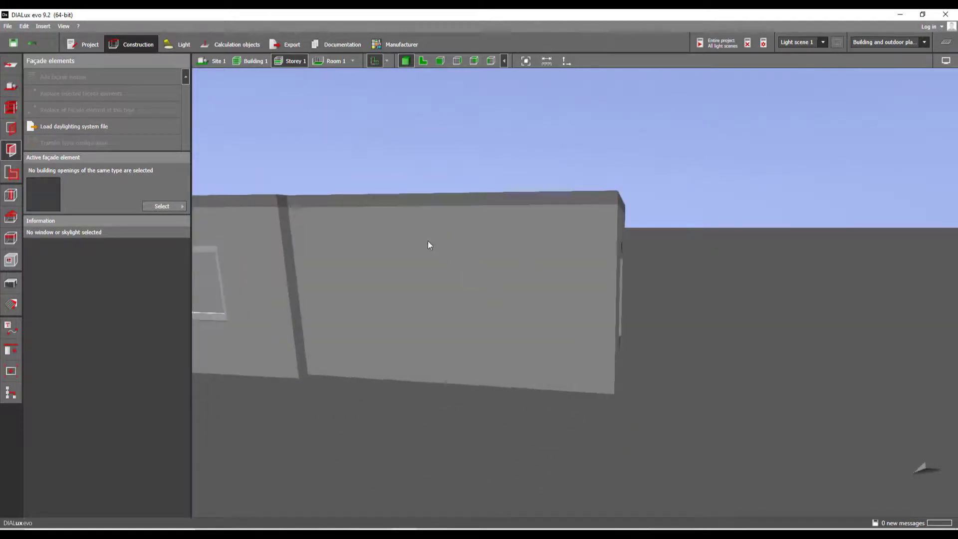
click(12, 106)
click(12, 128)
click(159, 222)
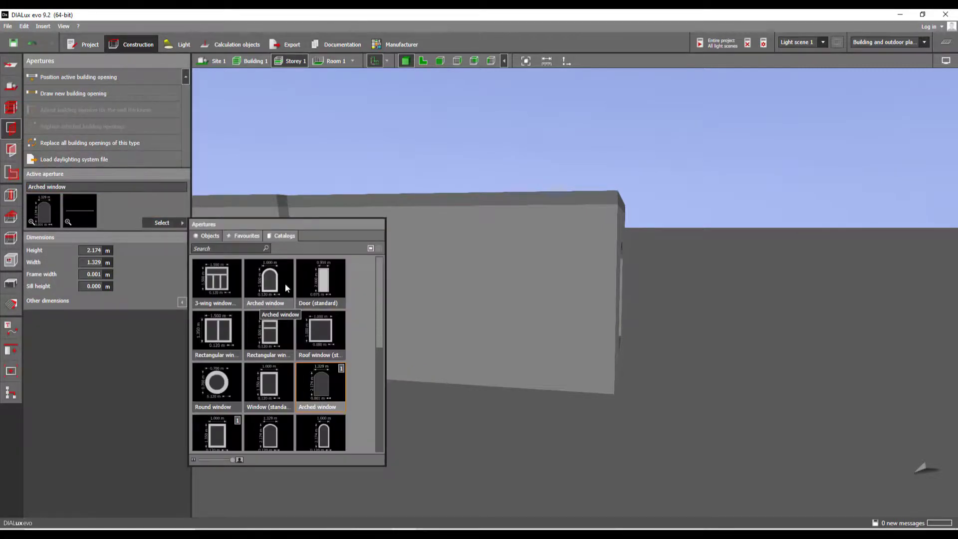
click(218, 390)
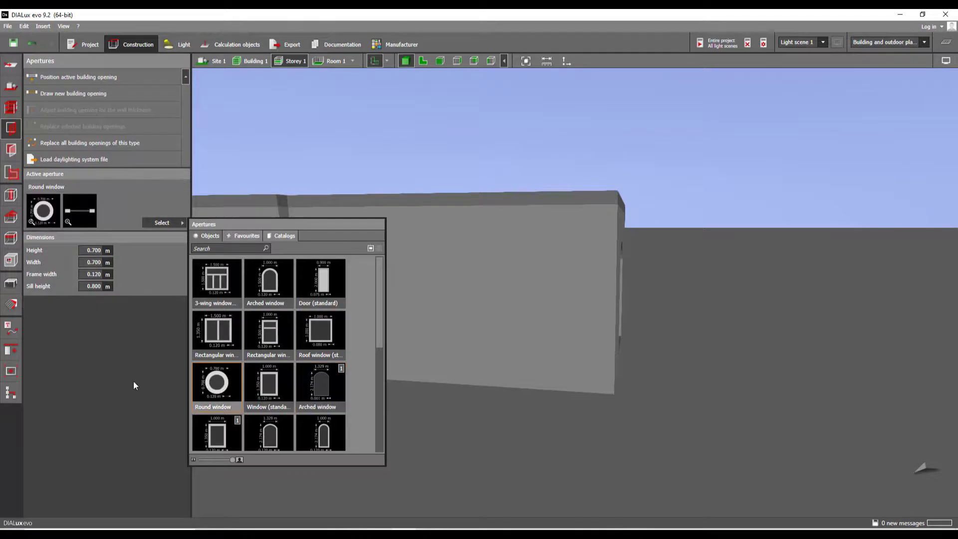
click(447, 291)
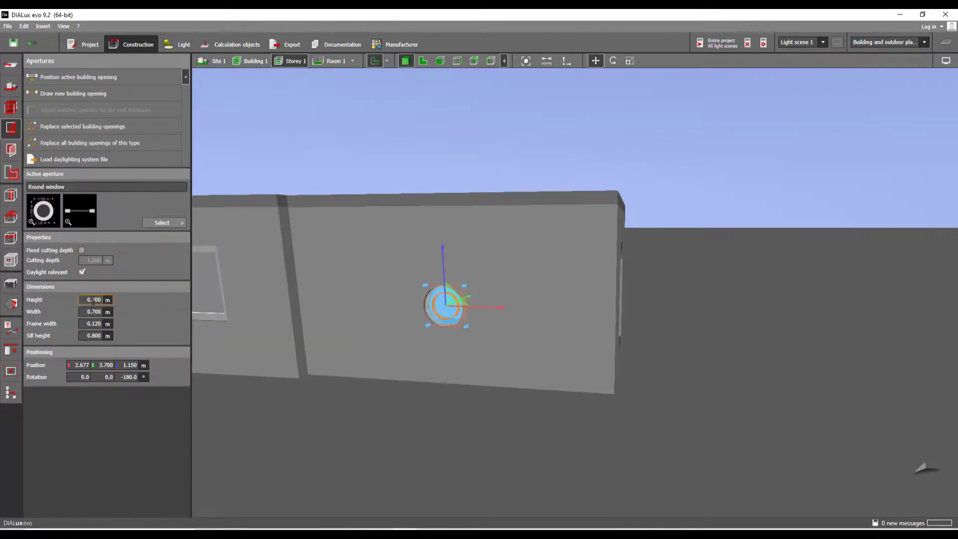
Set the round window's height and width to 2 m and lower it to a sill height of 0.600 m.
key(Return)
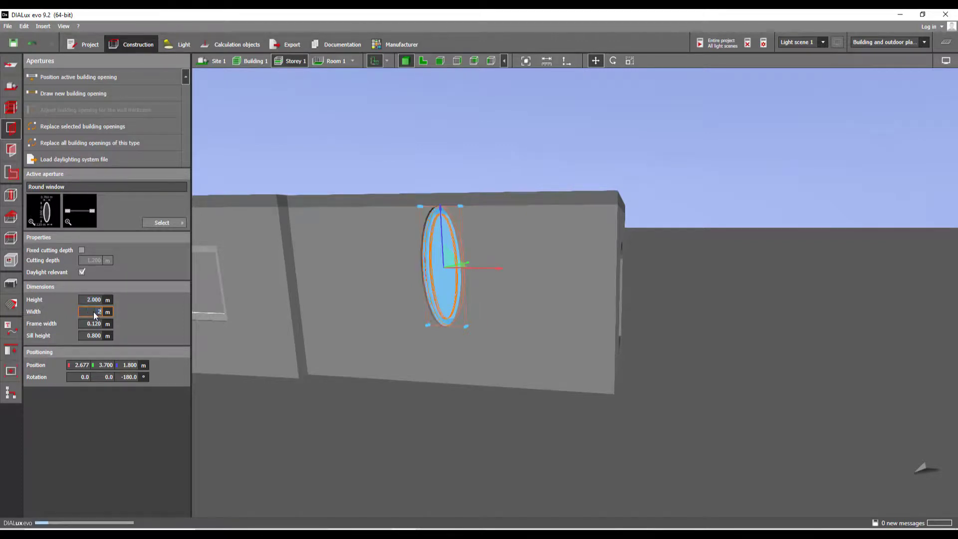
click(94, 311)
text(2)
key(Return)
drag(438, 215, 438, 229)
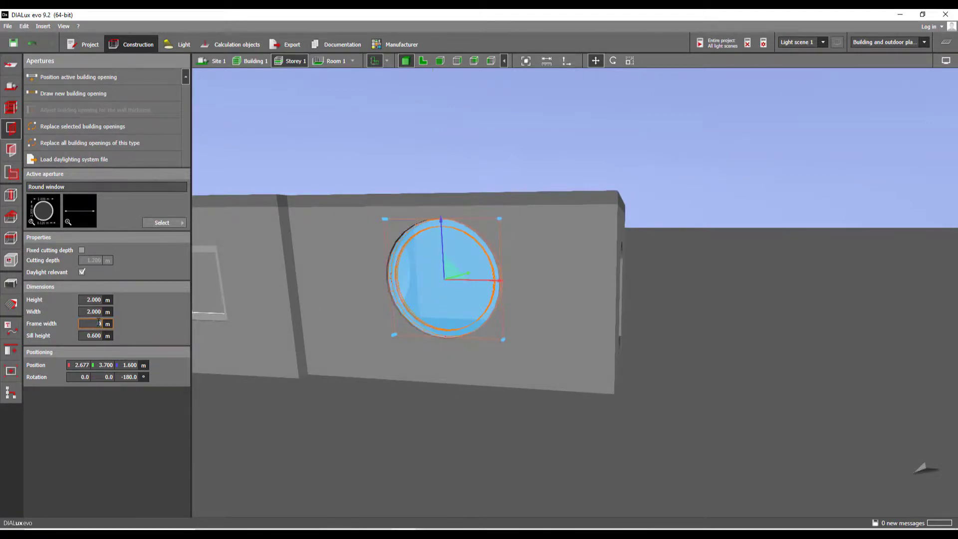
Set the round window's frame width to 0.001 m.
click(98, 323)
text(0)
key(Return)
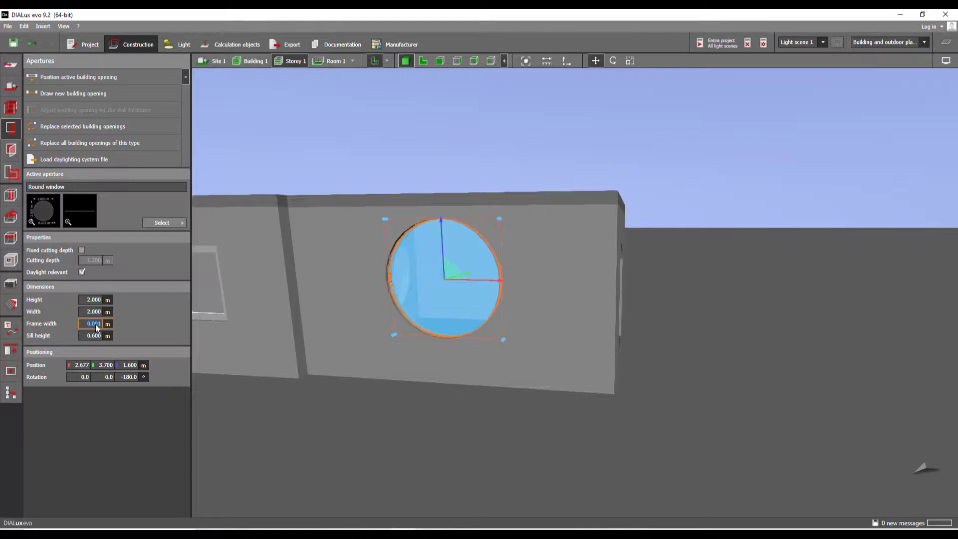
Set the round window's glazing layer to No glass and deselect the window.
middle_drag(324, 307, 303, 325)
scroll(303, 325, down, 1)
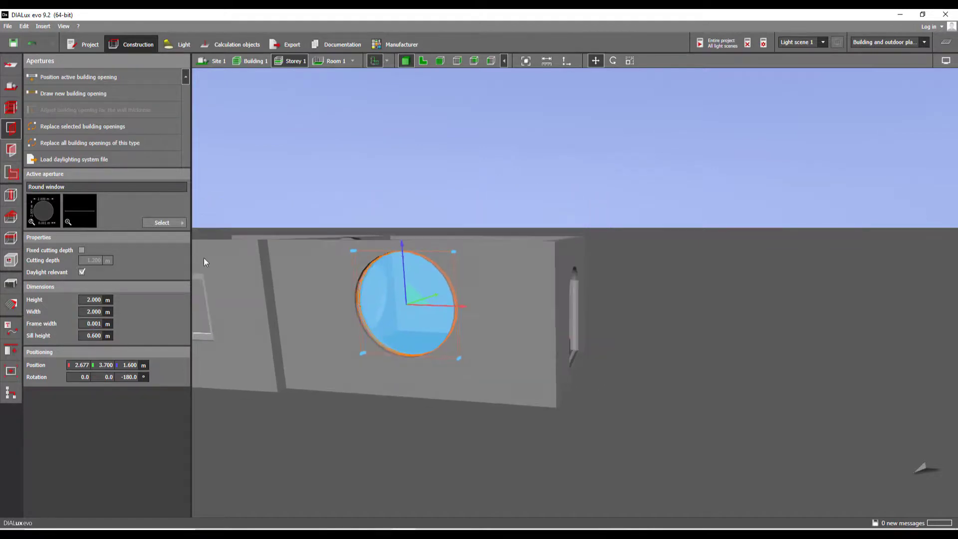
click(12, 150)
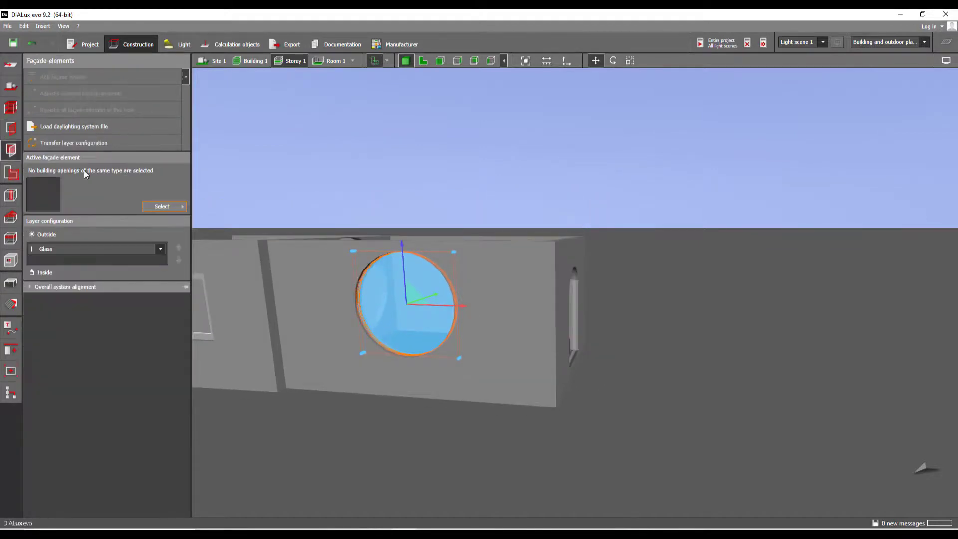
click(157, 249)
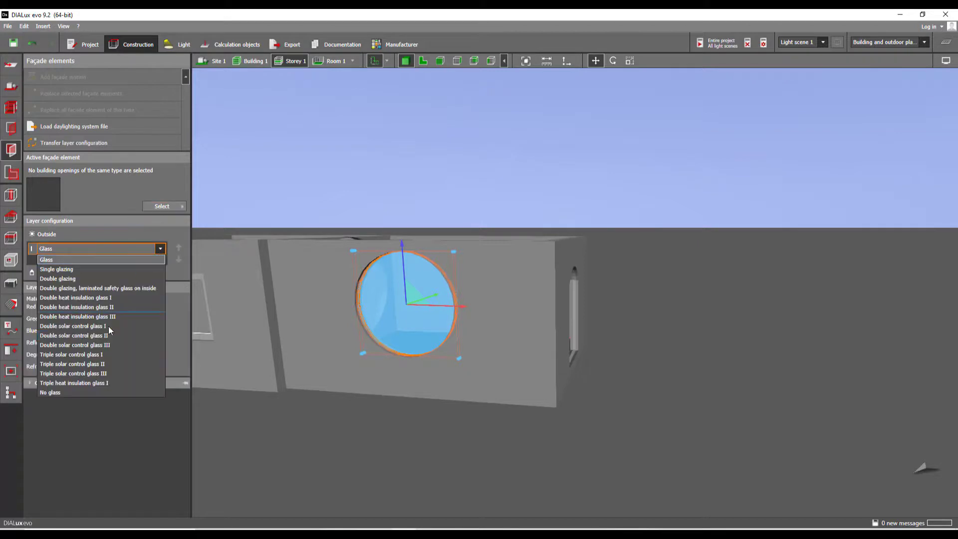
click(97, 392)
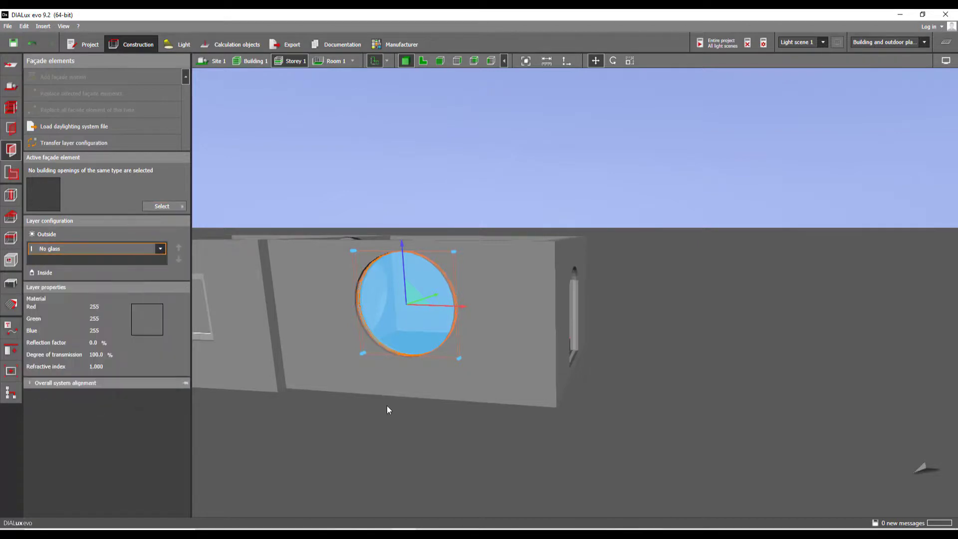
click(714, 353)
Place a standard rectangular window near the outer end of the long wall opposite the round window.
right_drag(662, 308, 425, 240)
scroll(665, 304, up, 2)
scroll(425, 240, down, 3)
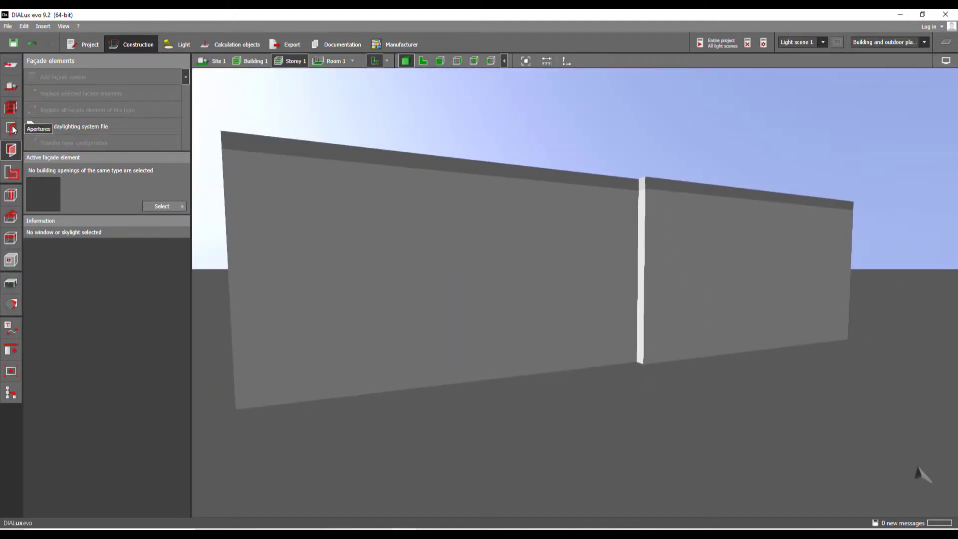
click(12, 129)
click(162, 223)
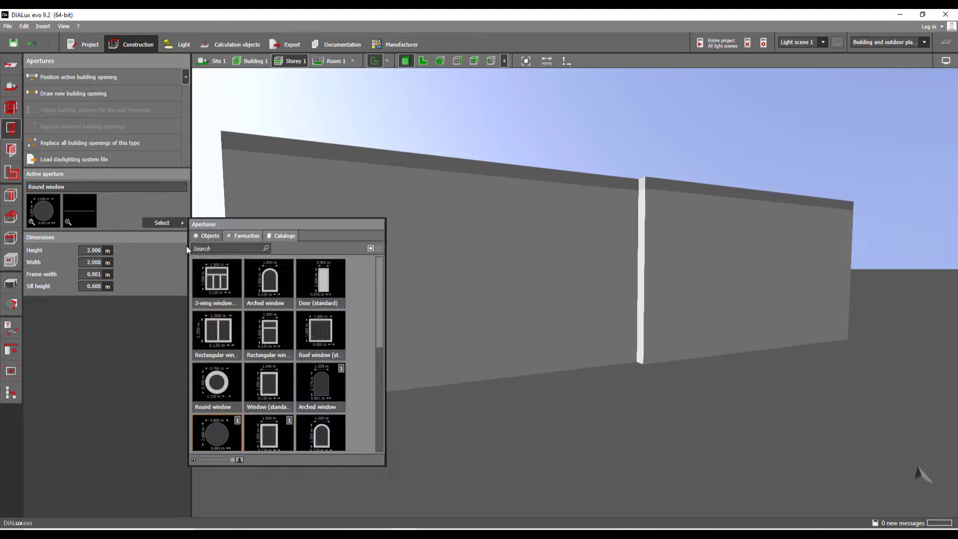
scroll(231, 325, down, 1)
click(269, 385)
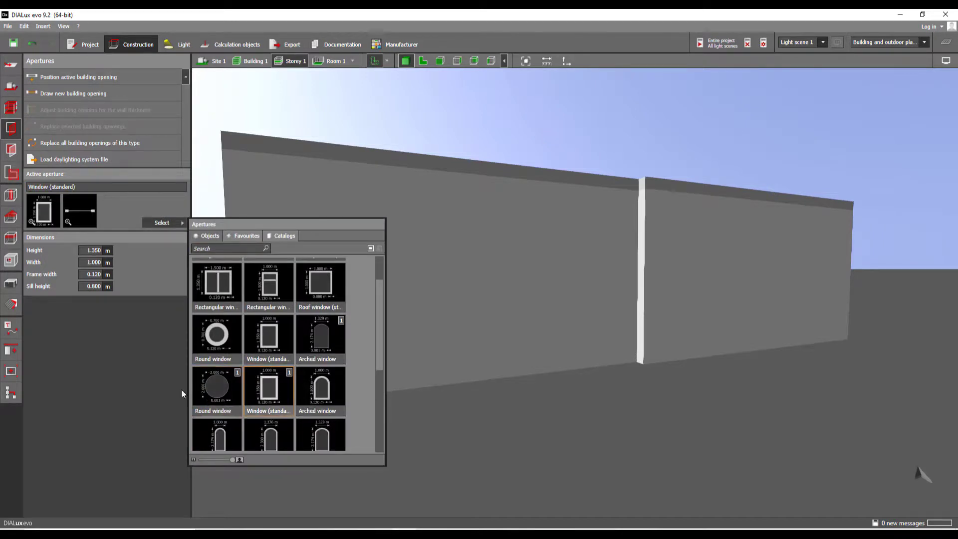
drag(45, 213, 388, 272)
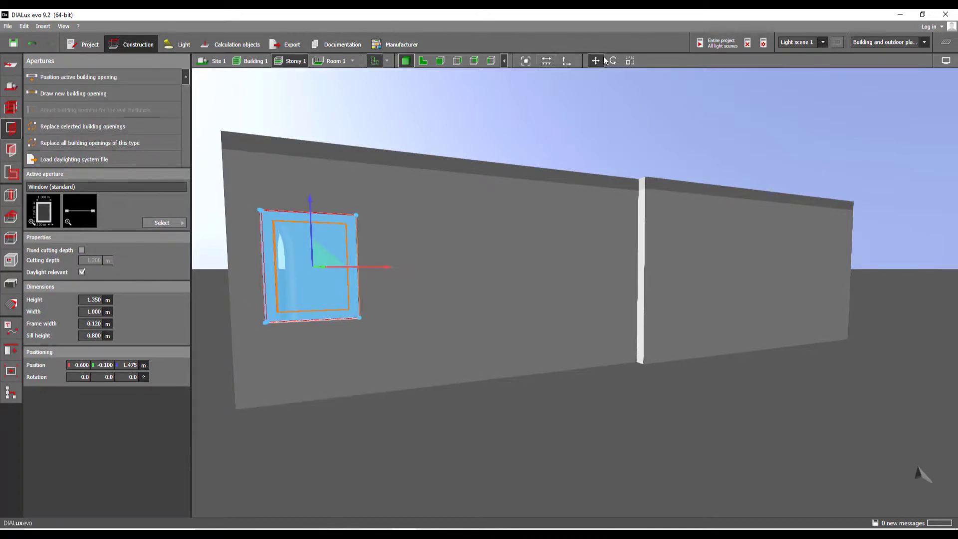
Stretch the rectangular window to about 4.06 m wide and set its frame width to 0.001 m.
click(630, 60)
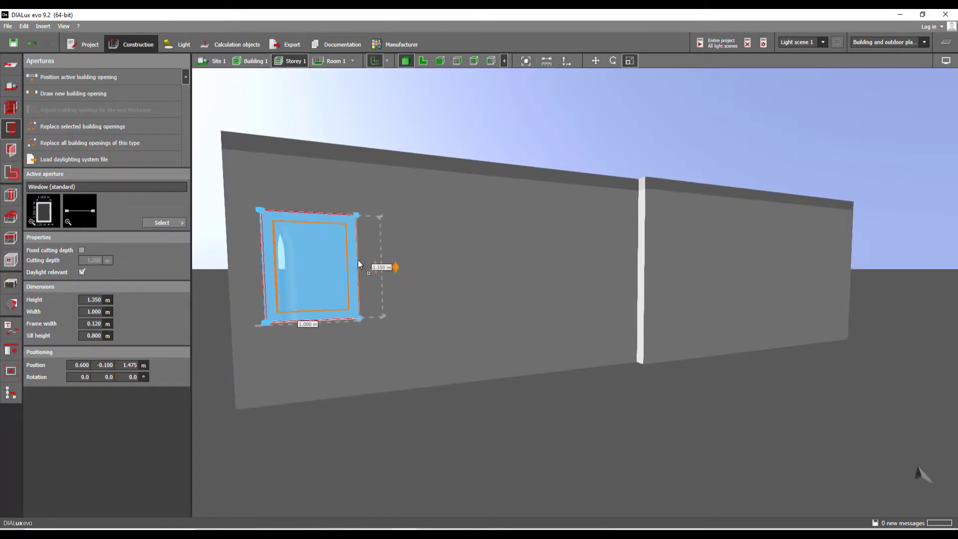
drag(359, 263, 559, 287)
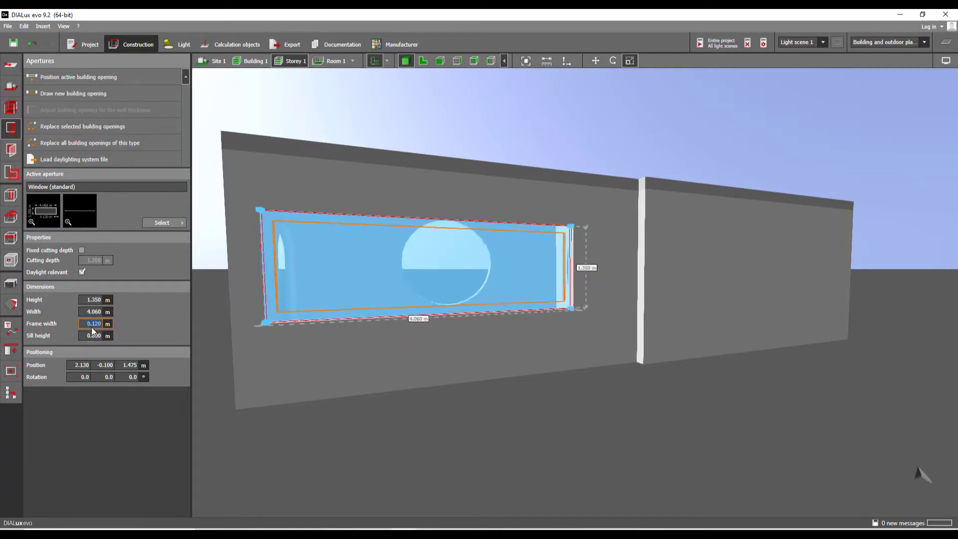
text(0.001)
key(Return)
click(330, 131)
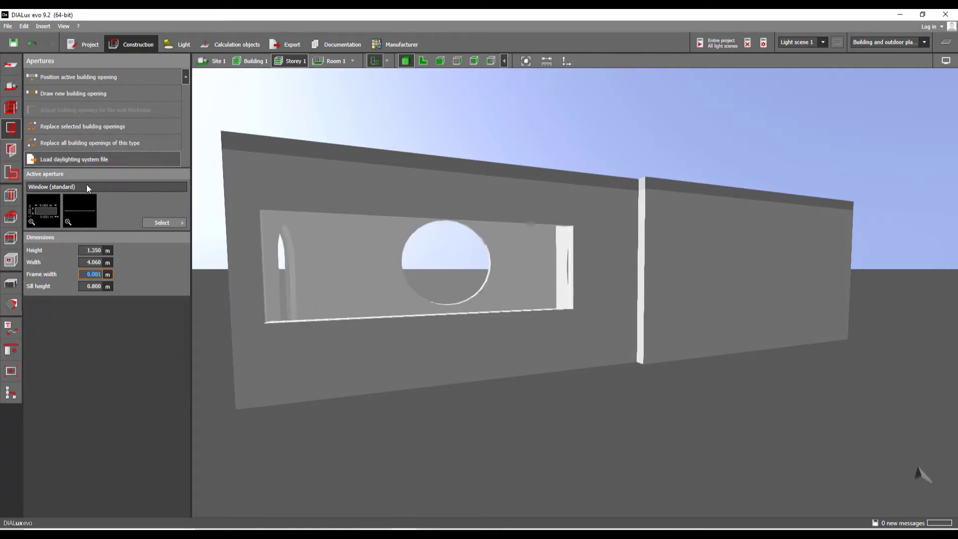
Set the wide rectangular window's glazing layer to No glass and deselect the window.
right_drag(356, 265, 344, 270)
click(400, 265)
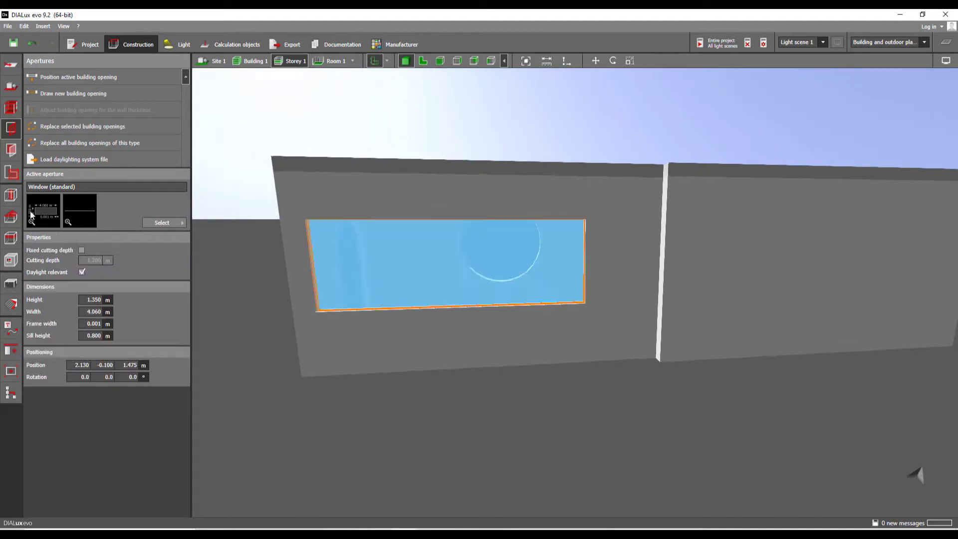
click(12, 149)
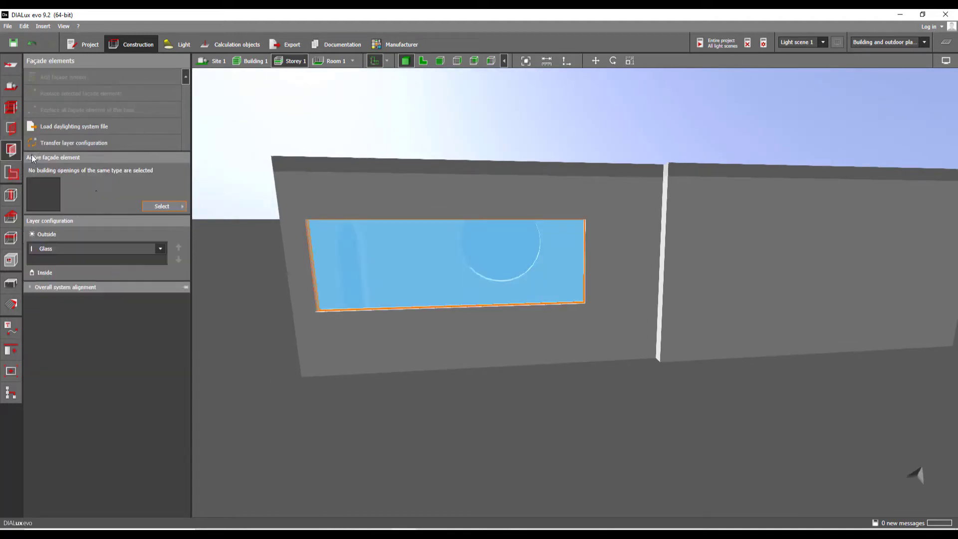
click(122, 248)
click(68, 388)
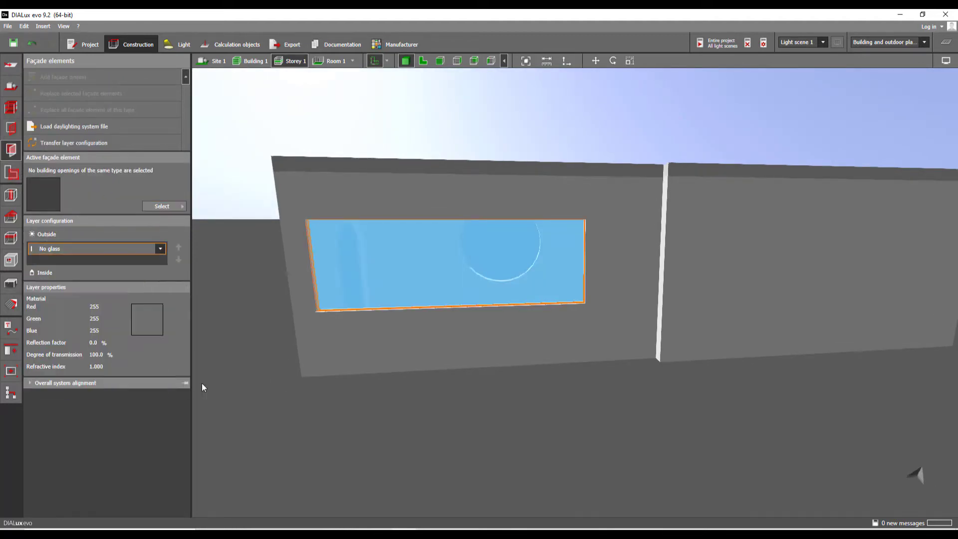
click(405, 421)
Calculate the entire project for all light scenes and examine the workplane results in both rooms from above.
drag(366, 331, 535, 252)
click(701, 43)
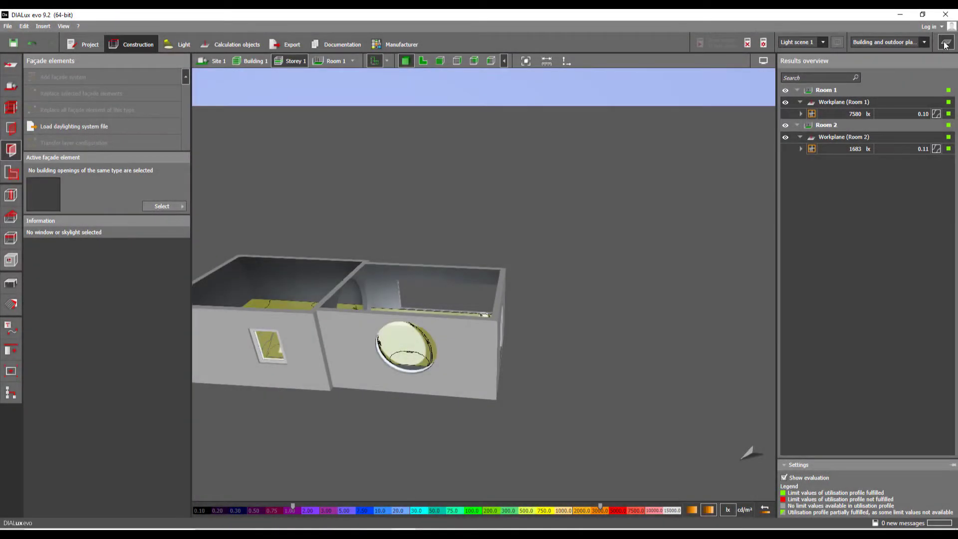
drag(526, 271, 504, 288)
middle_drag(505, 289, 576, 199)
scroll(469, 266, up, 4)
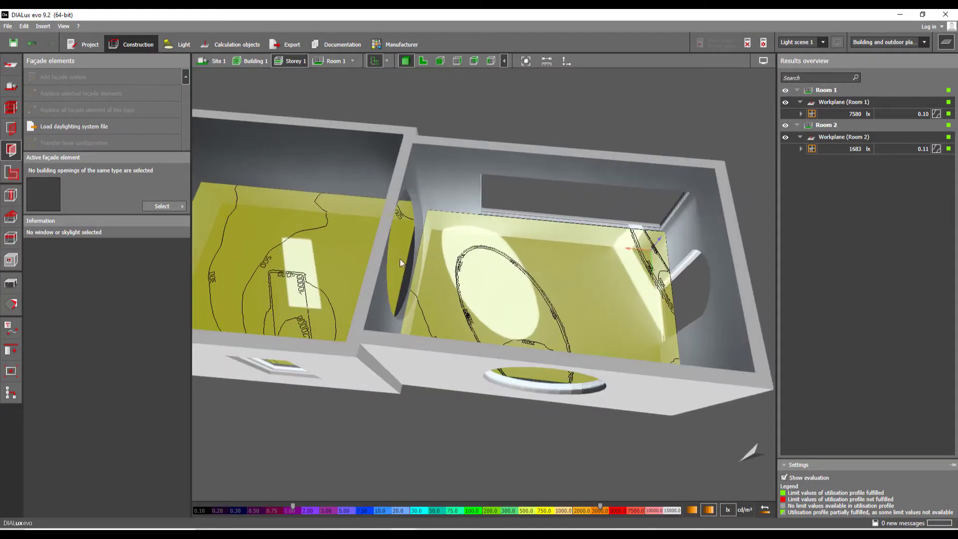
drag(400, 258, 315, 243)
scroll(399, 257, down, 3)
middle_drag(480, 267, 430, 295)
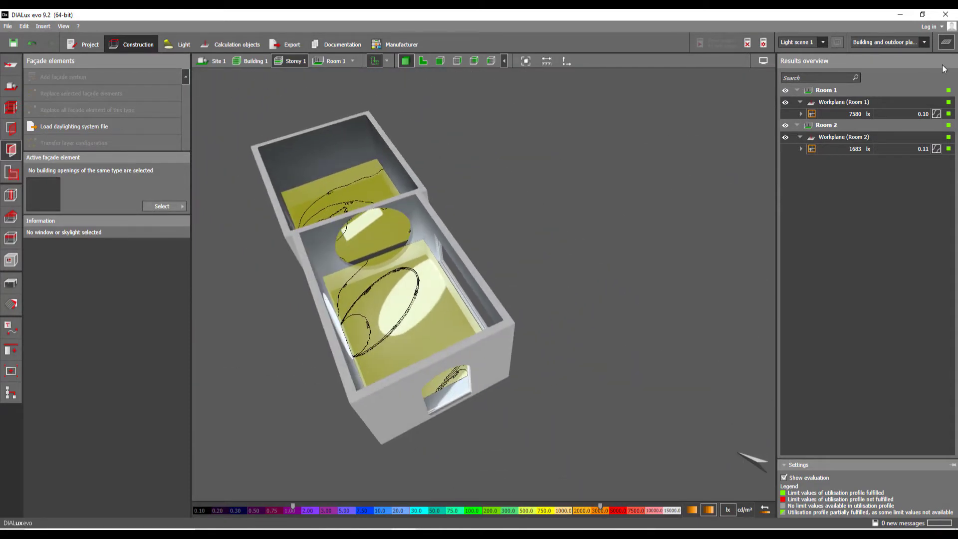
Hide the results overview and examine the daylight entering through the arched, round and rectangular openings from several angles.
click(944, 46)
drag(621, 213, 464, 300)
drag(584, 275, 547, 320)
scroll(545, 317, up, 4)
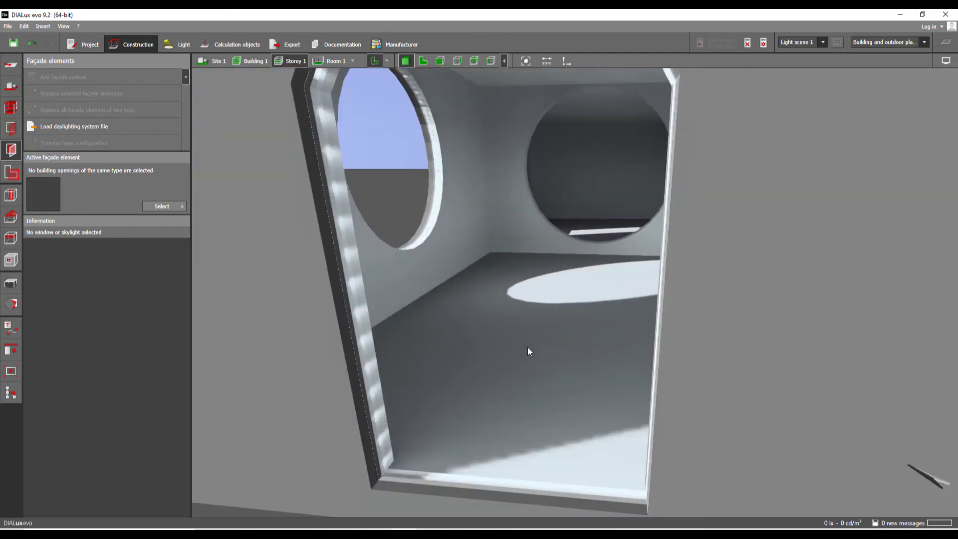
middle_drag(528, 347, 558, 322)
drag(557, 321, 458, 335)
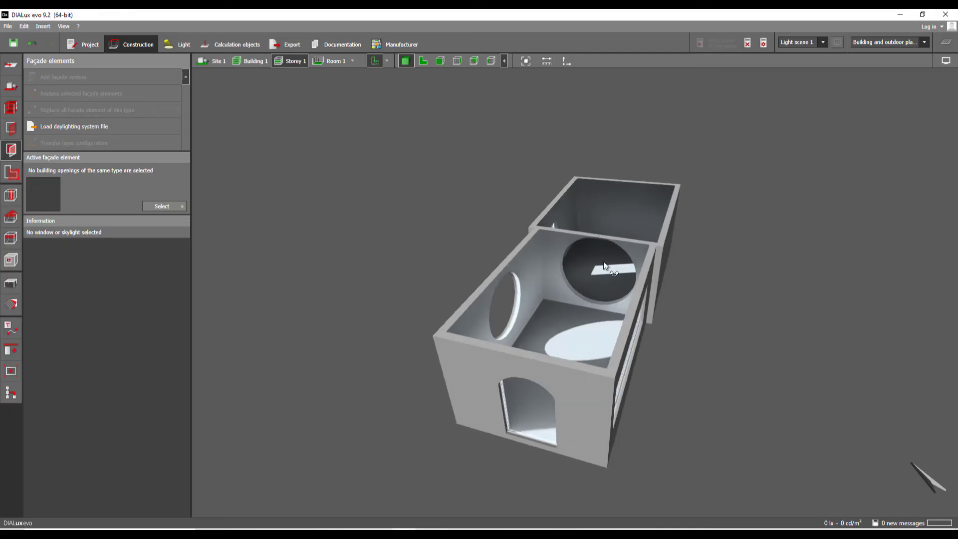
drag(604, 265, 546, 276)
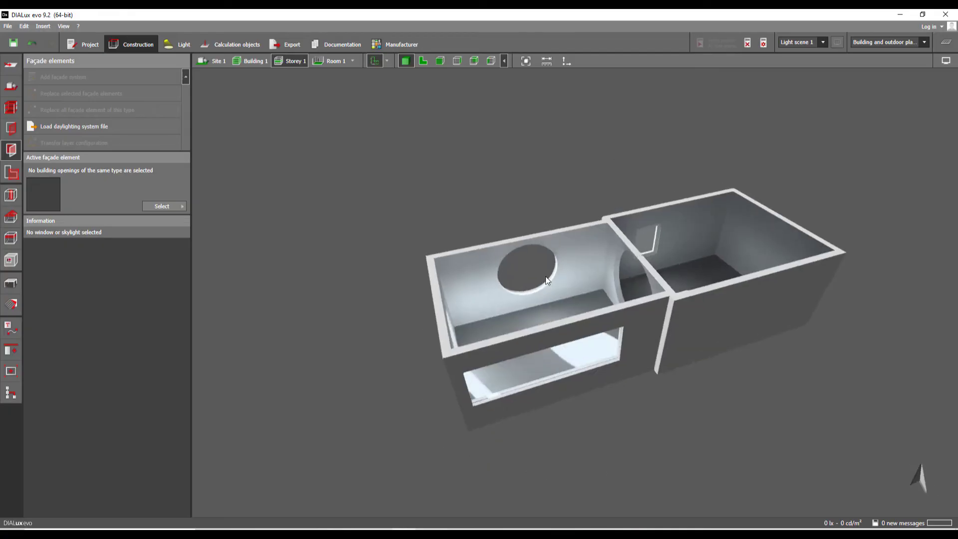